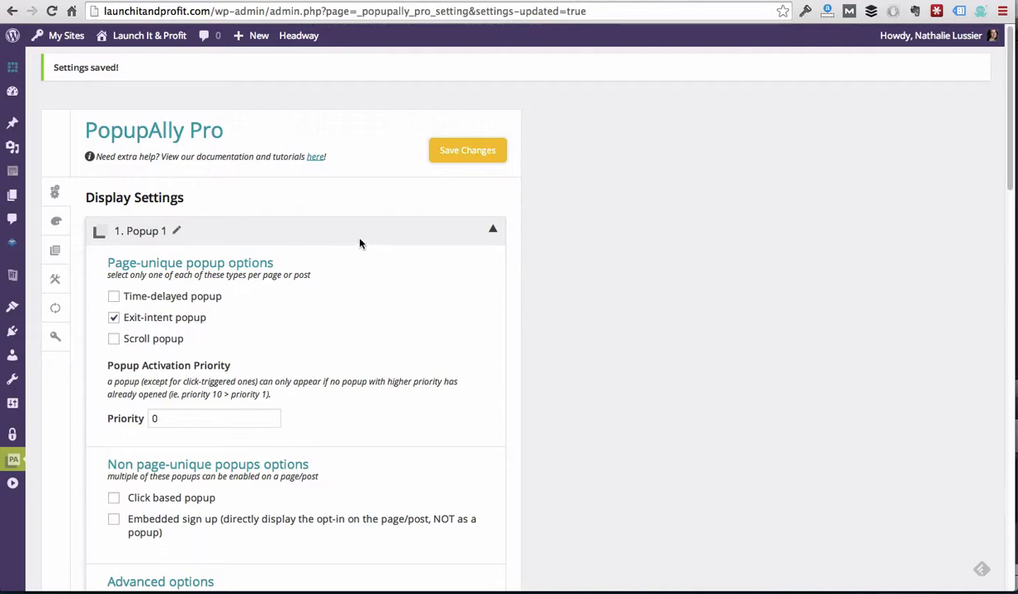
- Open Popup 1's style settings and enable the responsive layout customization for mobile devices
left_click(56, 221)
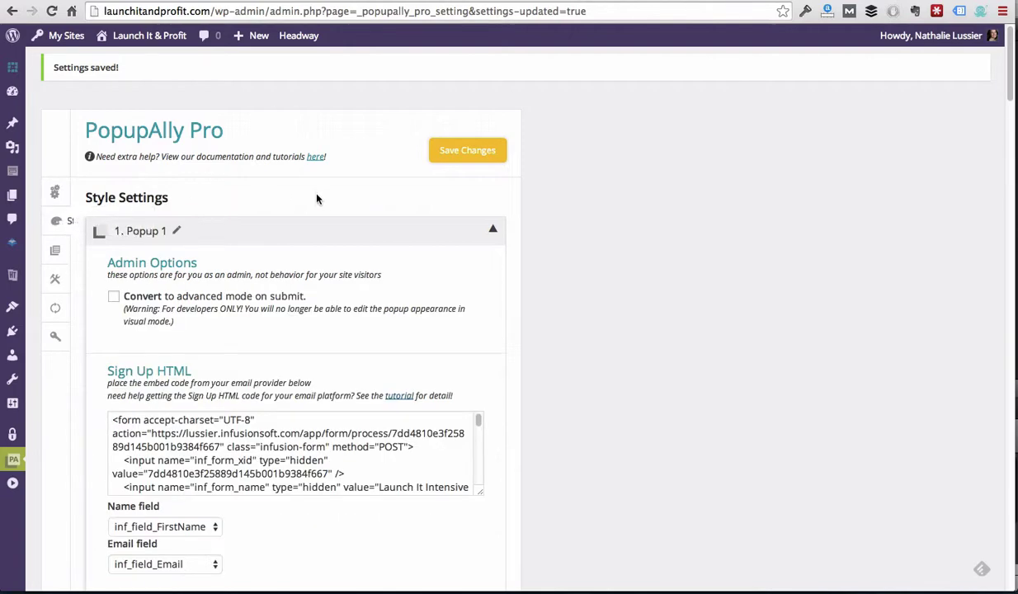
scroll(577, 239, "down", 1)
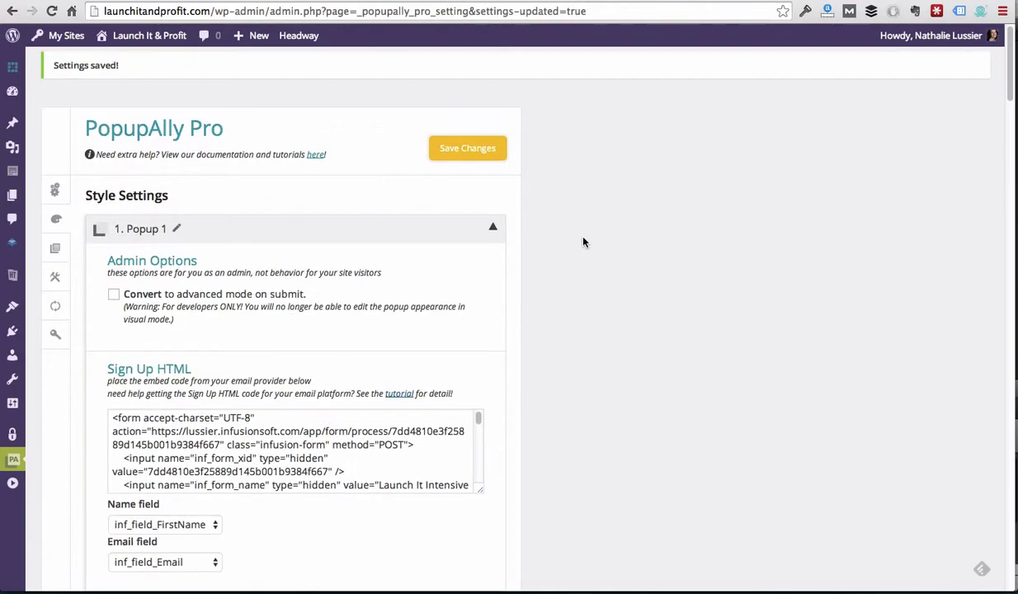
scroll(583, 242, "down", 3)
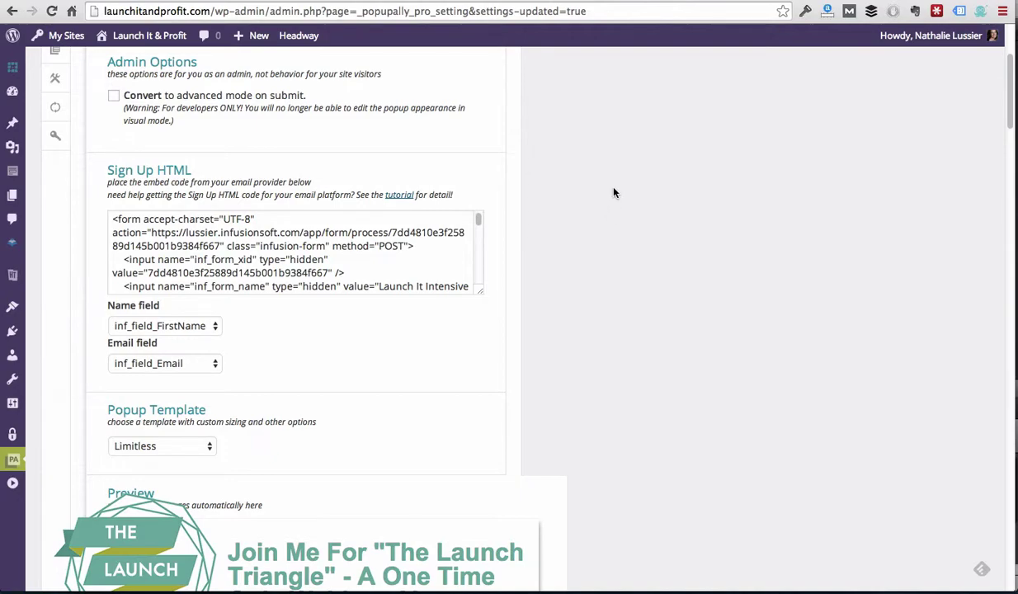
scroll(614, 192, "down", 6)
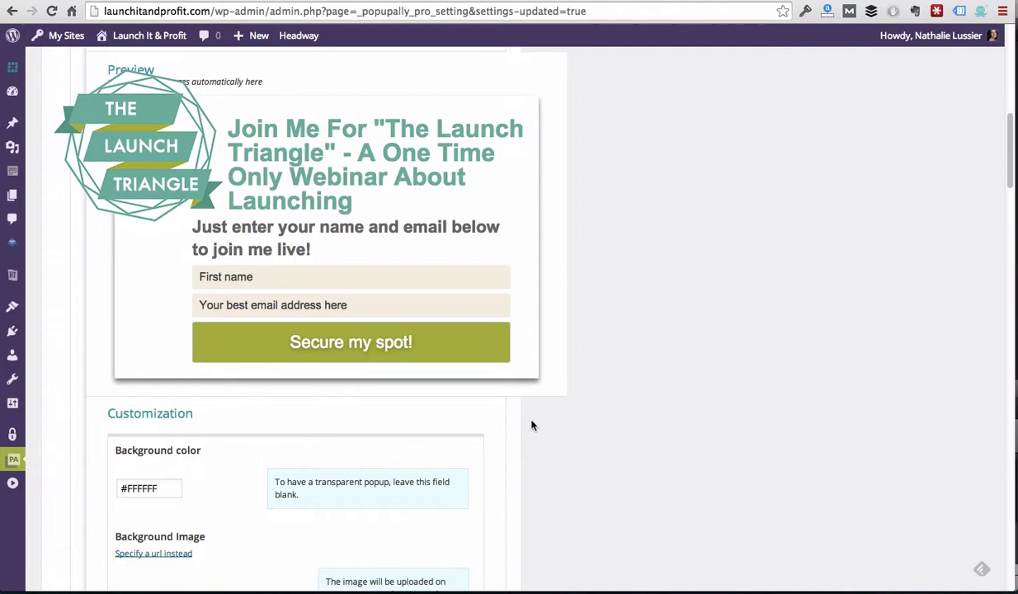
scroll(531, 422, "down", 2)
scroll(532, 425, "down", 20)
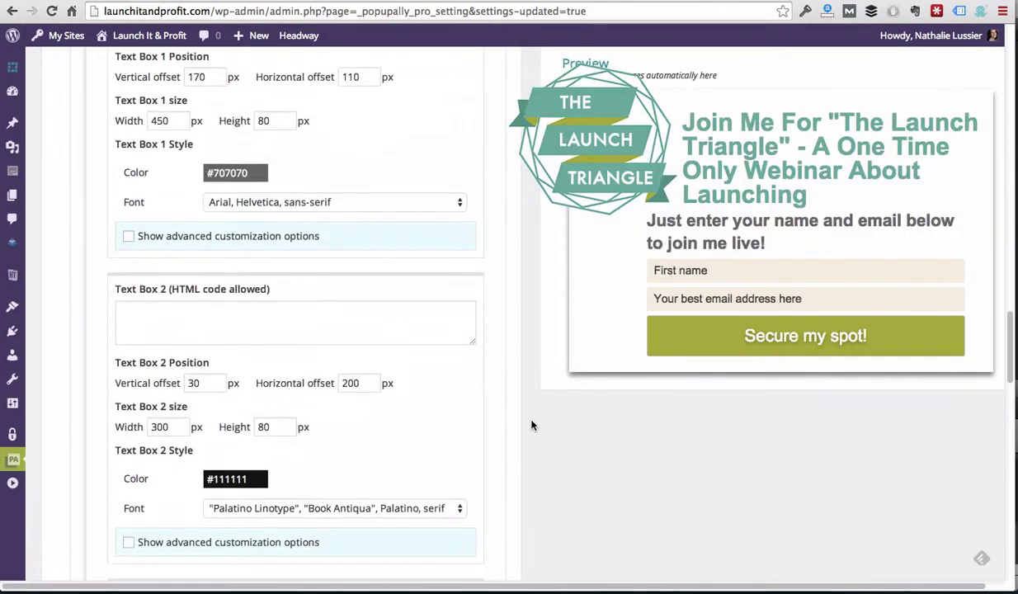
scroll(519, 451, "down", 15)
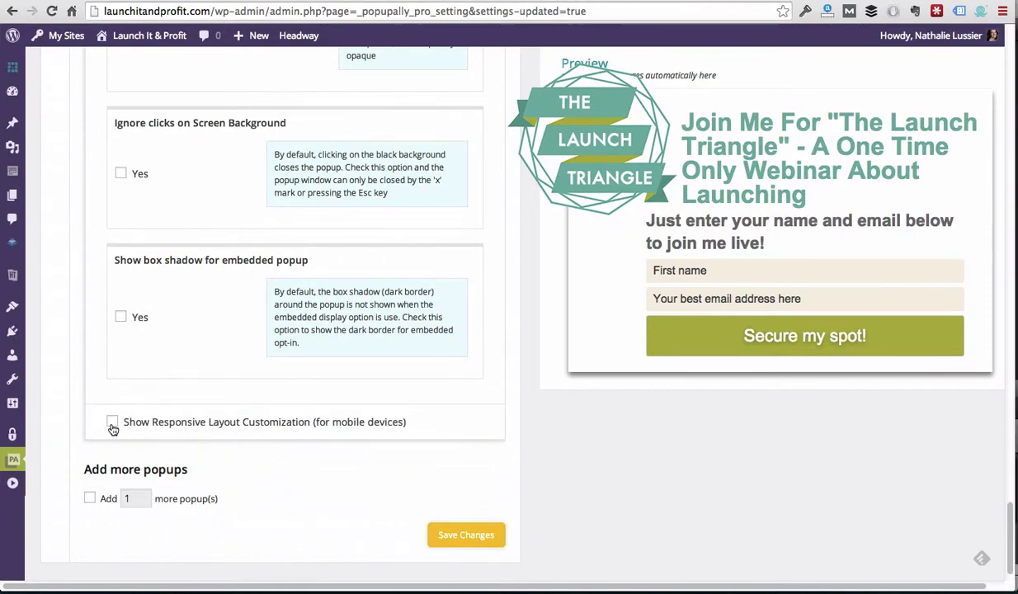
left_click(112, 422)
- Set Text Box 1's vertical offset to 100 px in the medium-screen (640px - 960px) customization
scroll(467, 356, "down", 10)
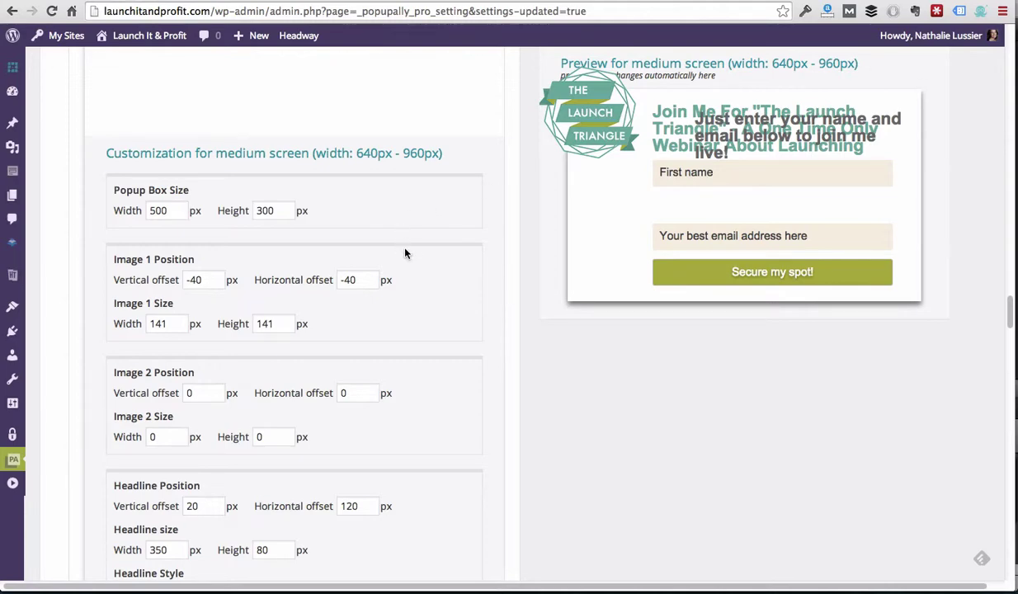
scroll(405, 253, "down", 1)
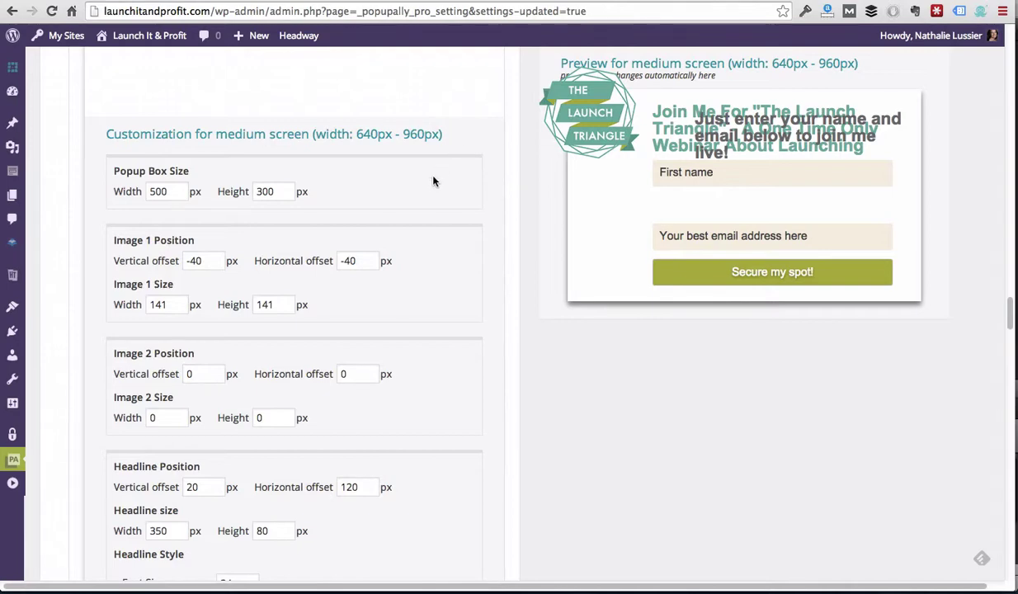
scroll(434, 183, "down", 2)
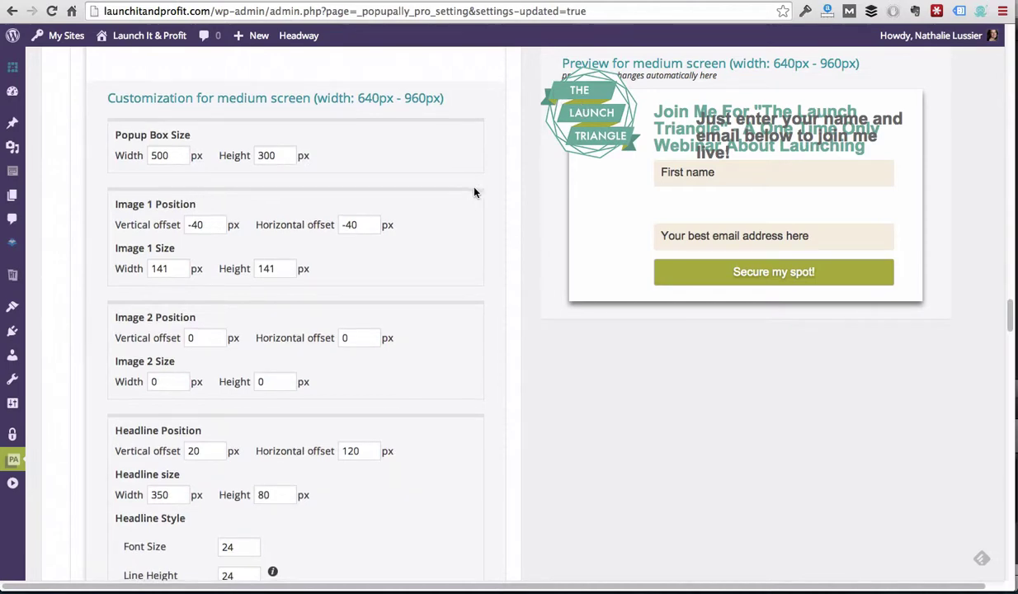
scroll(474, 191, "down", 3)
scroll(475, 191, "down", 10)
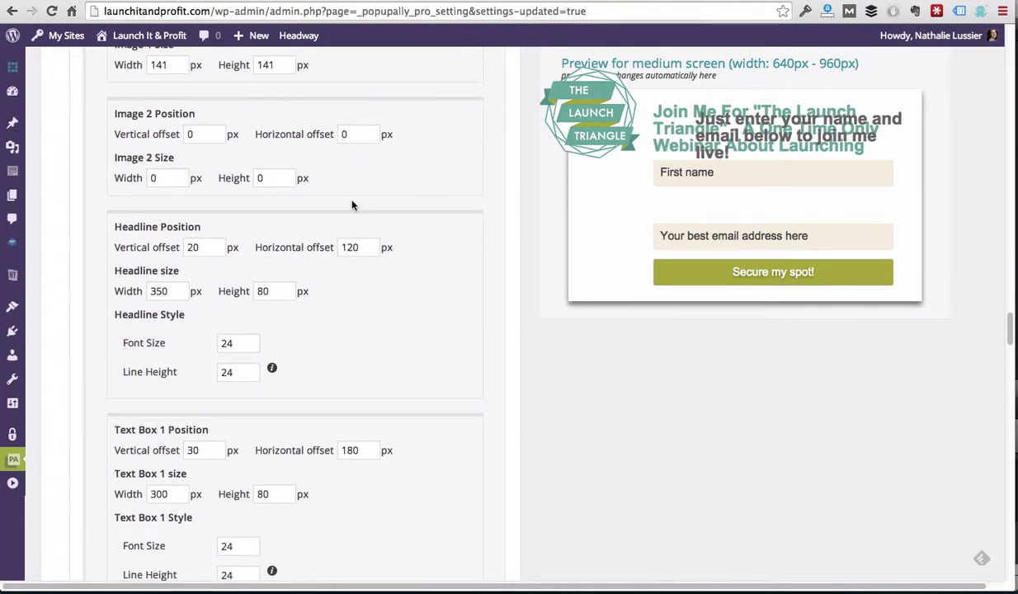
scroll(352, 204, "down", 1)
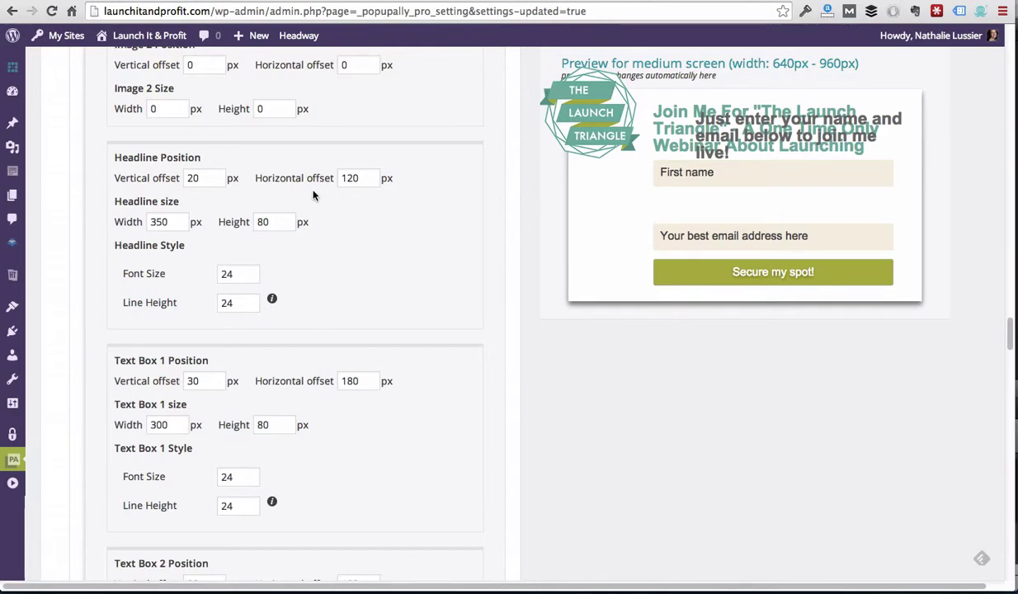
scroll(313, 194, "down", 1)
scroll(312, 194, "down", 7)
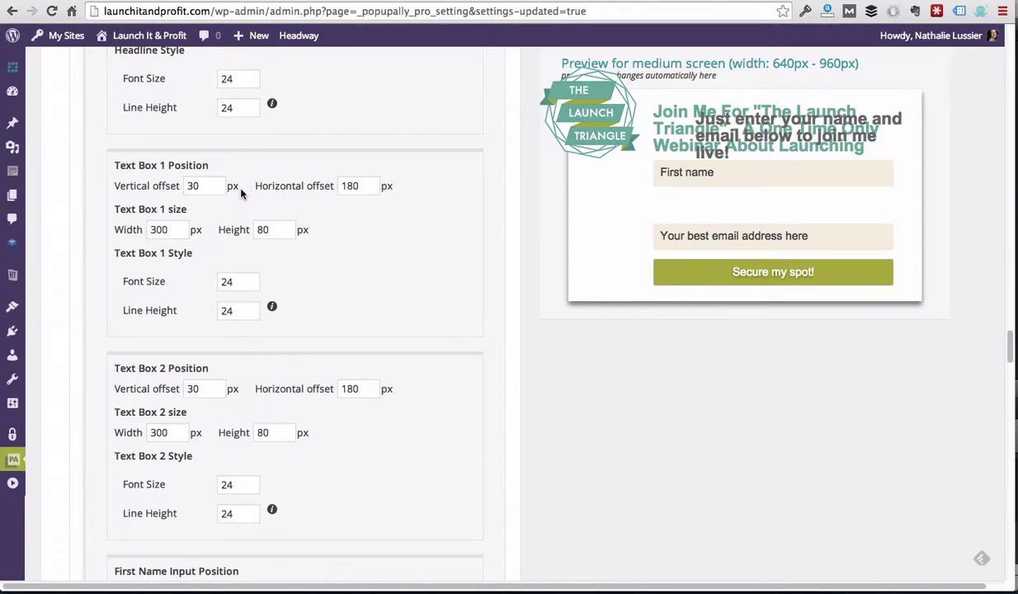
left_click(188, 186)
type("1")
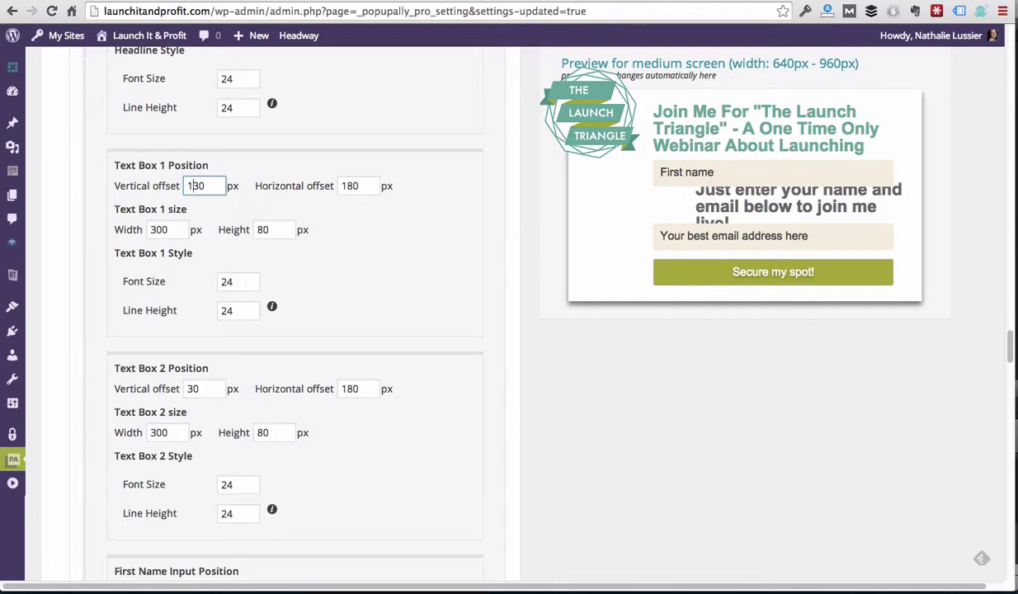
key("Delete")
type("0")
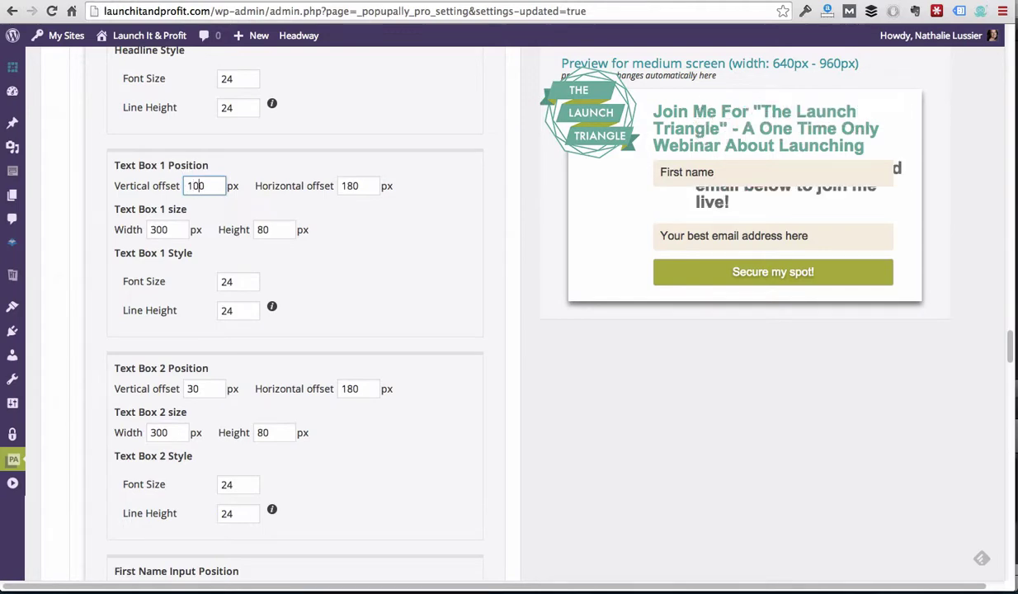
- Set Text Box 1's horizontal offset to 120 px and its width to 330 px for the medium screen
left_click(353, 184)
key("BackSpace")
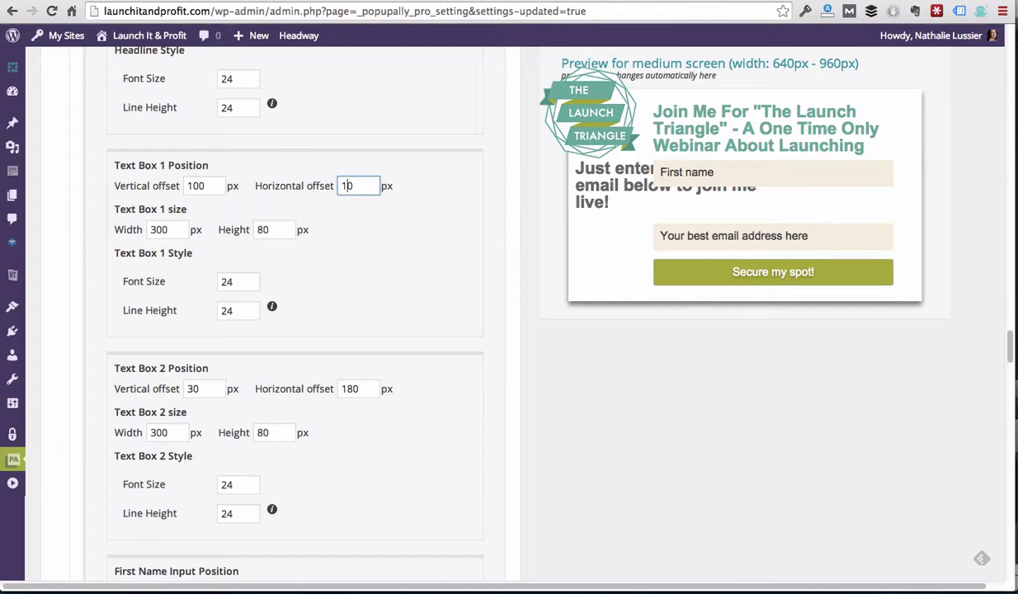
type("3")
key("BackSpace")
type("2")
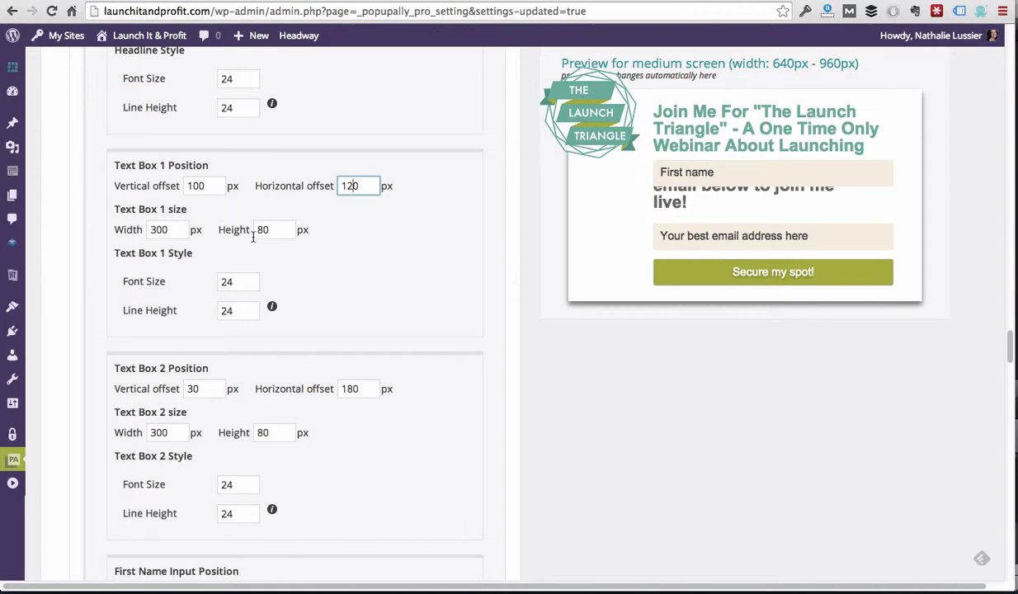
left_click(161, 229)
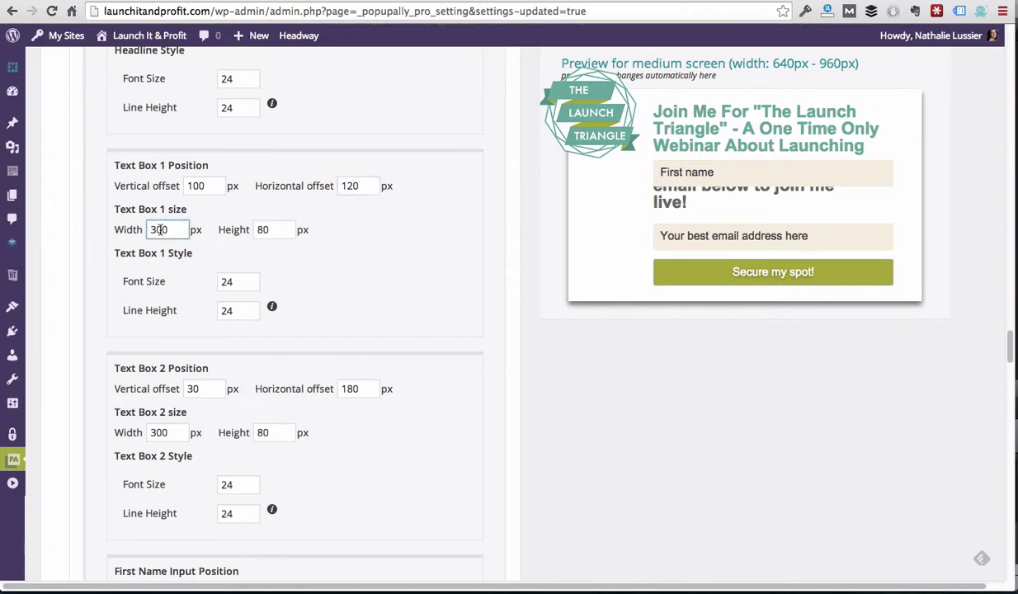
key("BackSpace")
type("3")
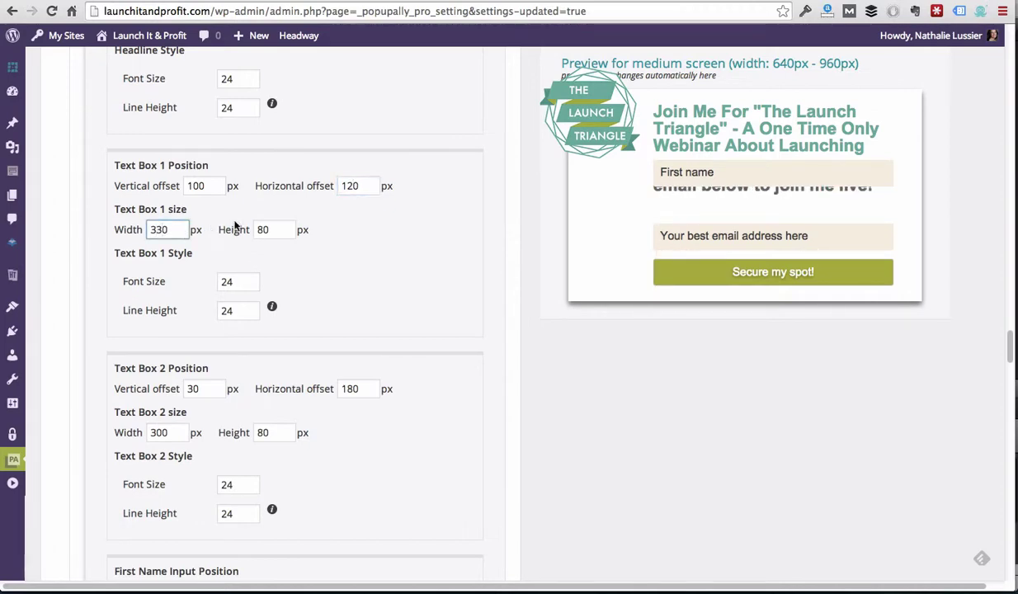
- Set both the font size and the line height of the medium-screen Text Box 1 to 20
scroll(357, 249, "down", 1)
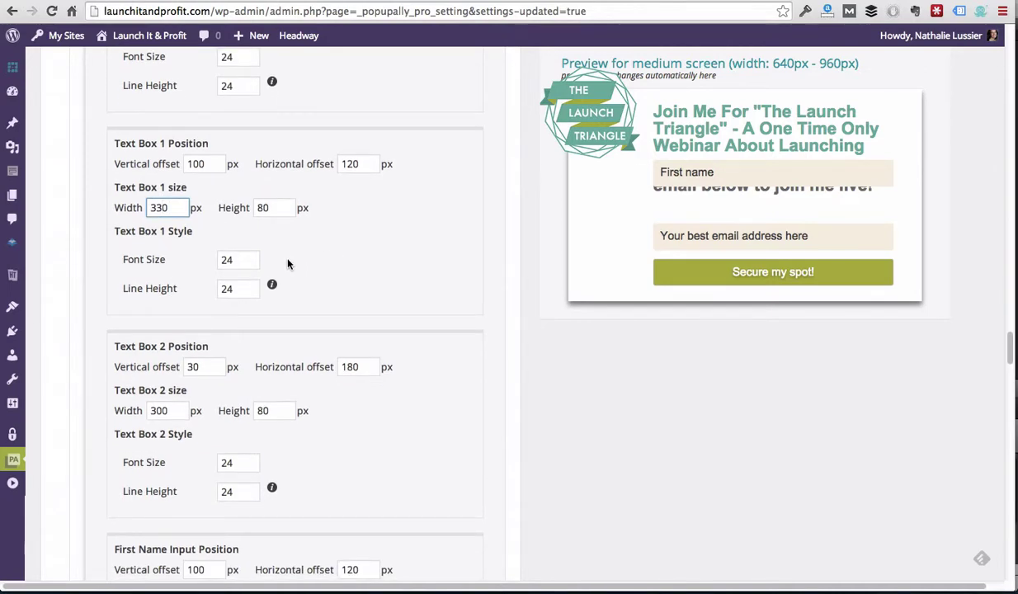
left_click(242, 259)
key("BackSpace")
type("0")
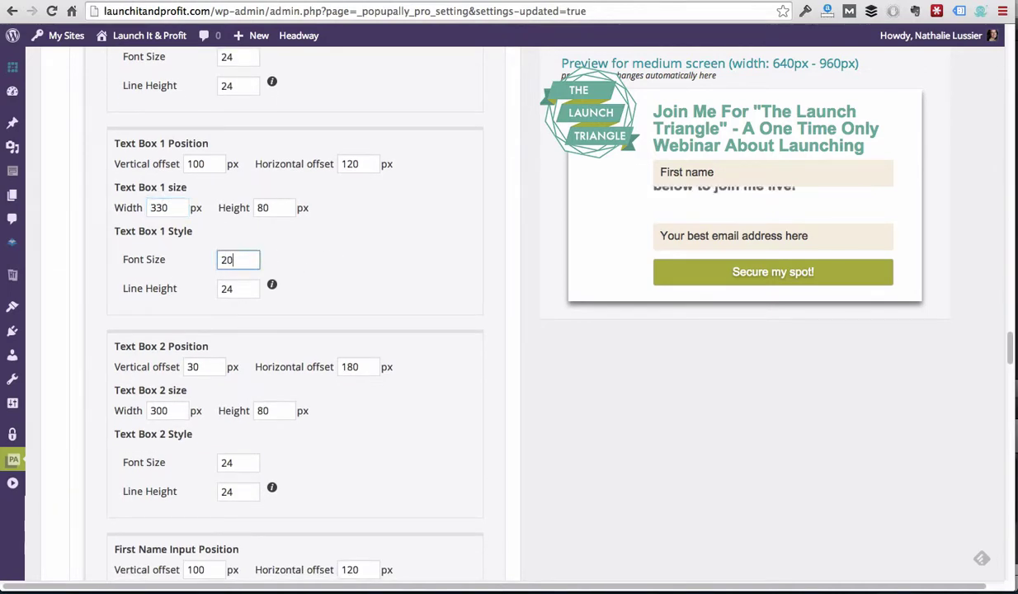
left_click(235, 288)
key("BackSpace")
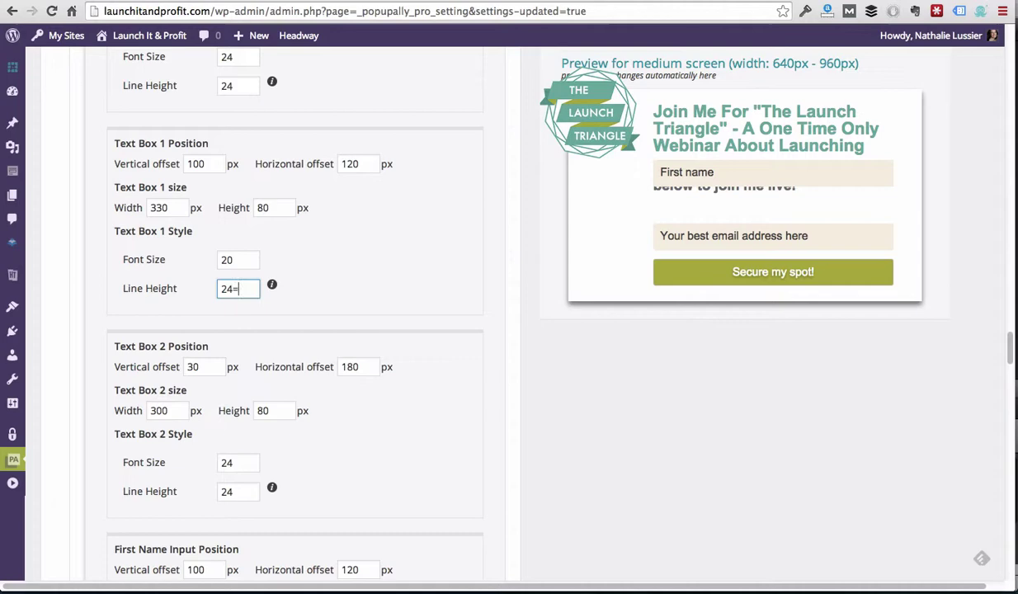
type("0")
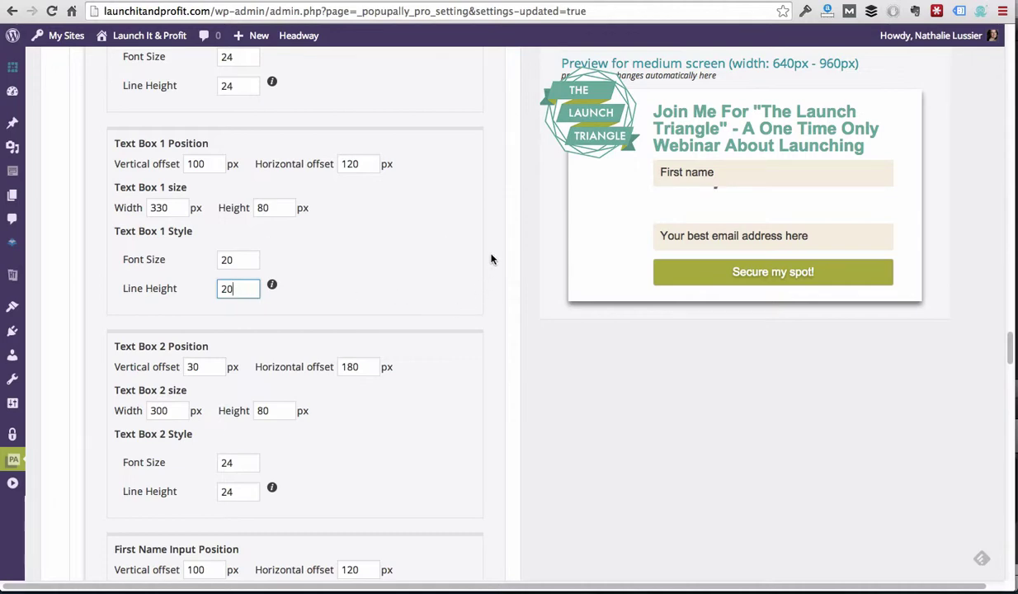
- Move the medium-screen First Name input down to a vertical offset of 147 px, just above the email input
scroll(493, 216, "down", 1)
scroll(492, 213, "down", 8)
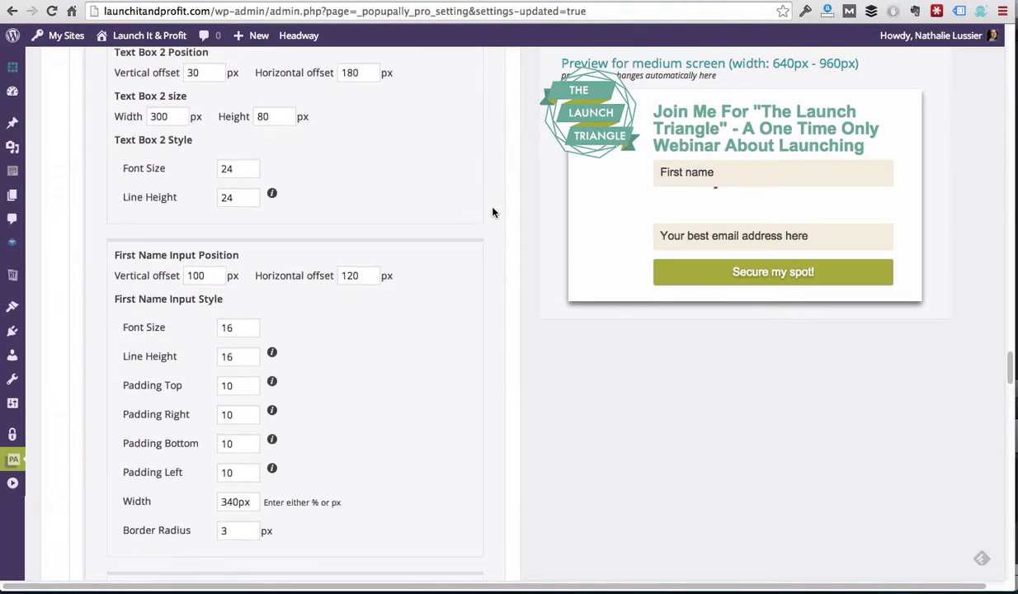
scroll(493, 213, "down", 1)
left_click(192, 198)
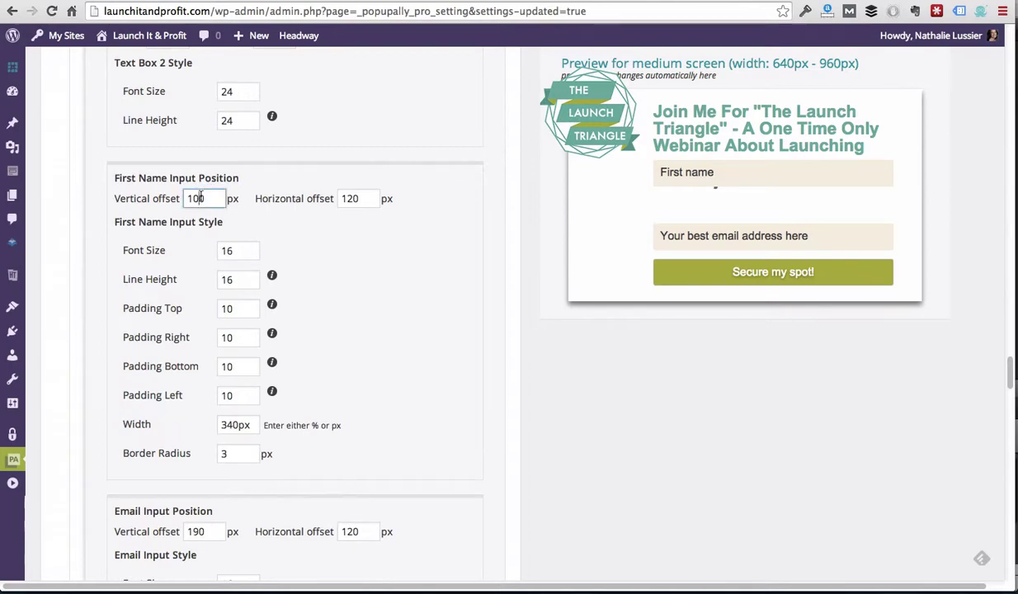
key("BackSpace")
type("4")
key("BackSpace")
type("5")
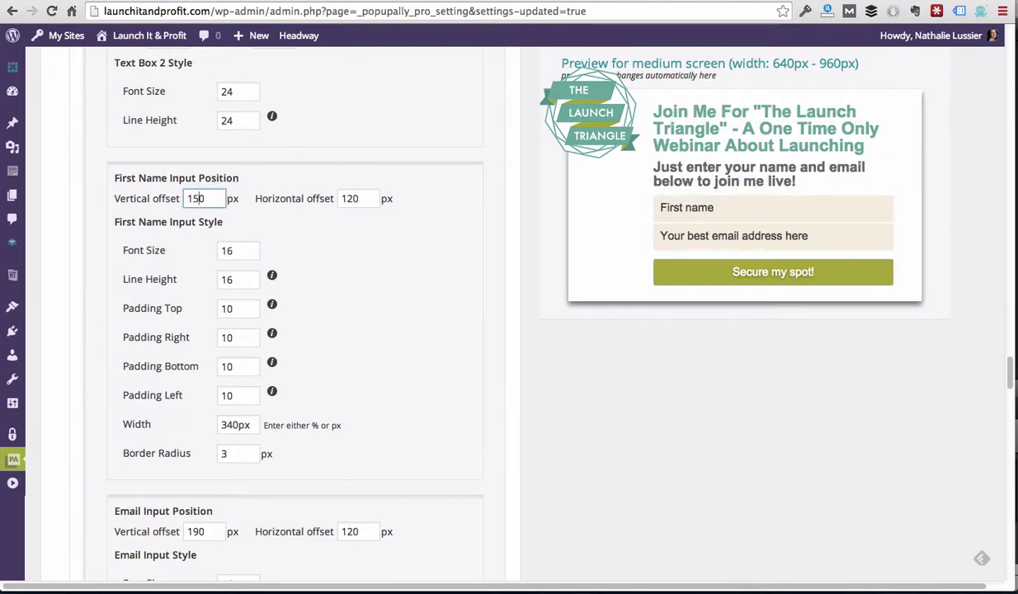
key("BackSpace")
type("4")
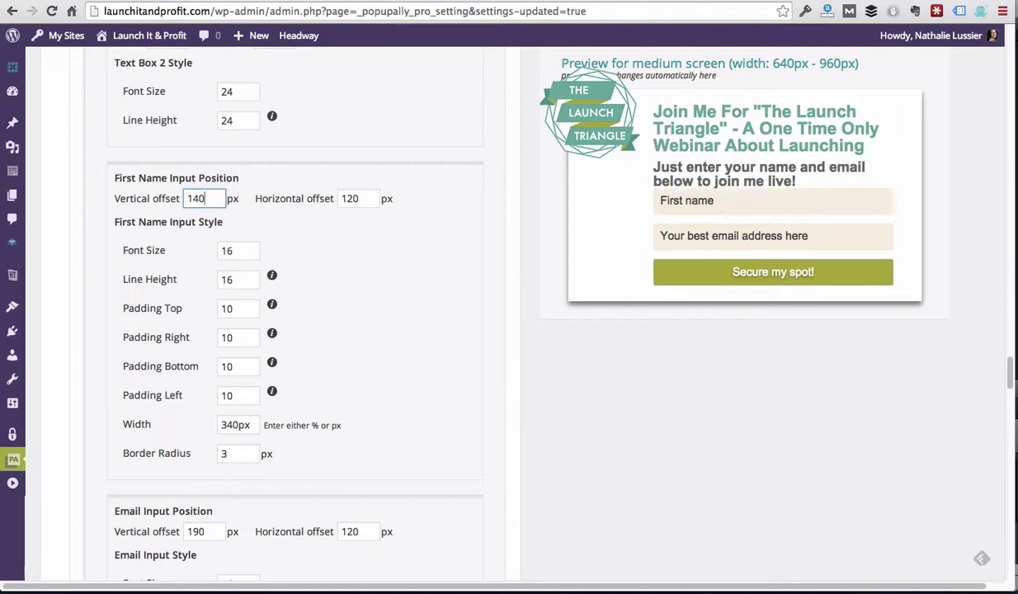
key("BackSpace")
type("5")
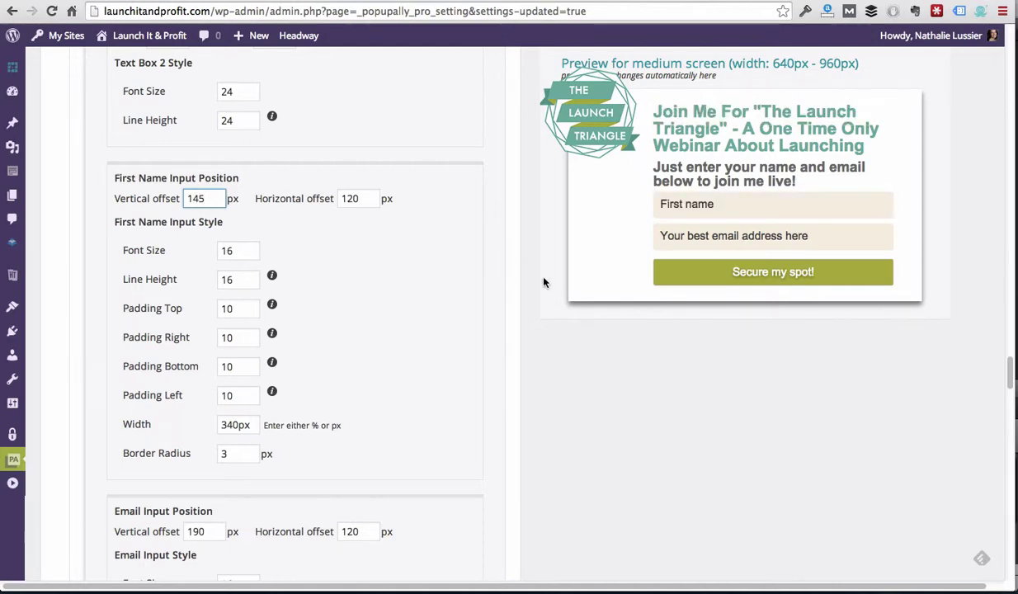
key("BackSpace")
type("7")
left_click(491, 276)
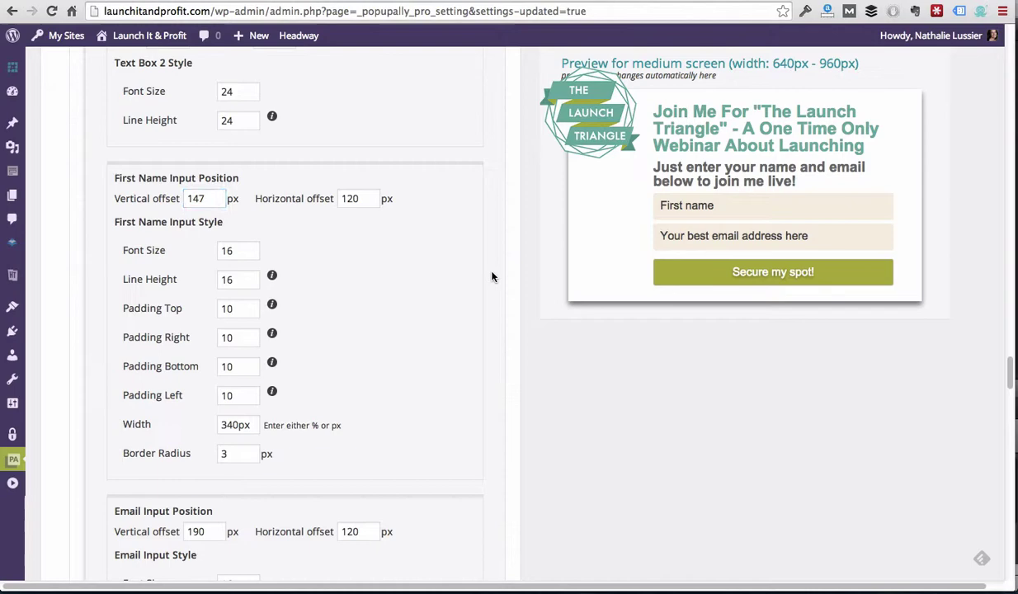
- Set the medium-screen subscribe button's top and bottom padding to 12
scroll(491, 276, "down", 5)
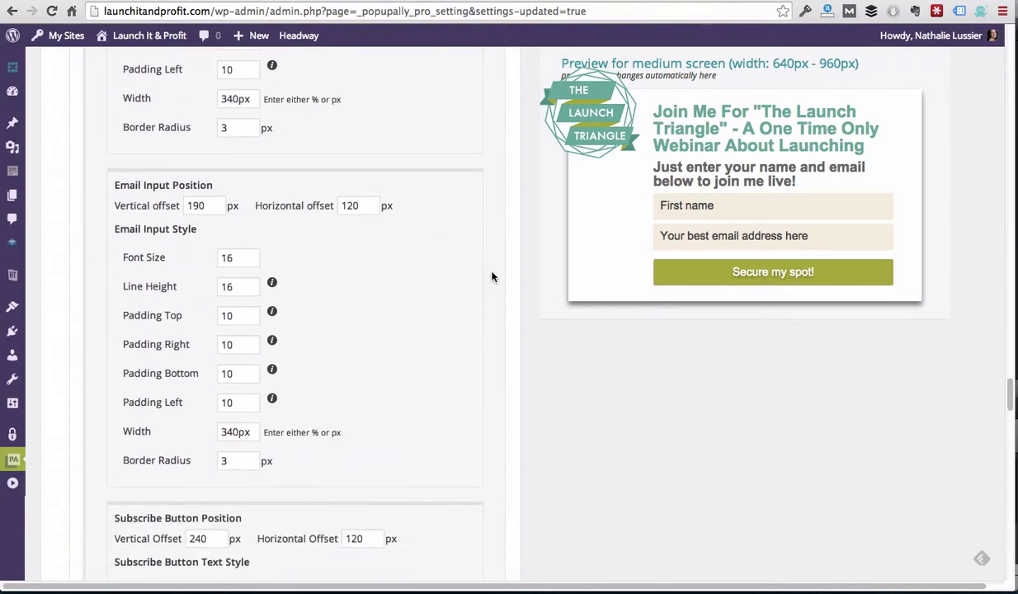
scroll(388, 268, "down", 4)
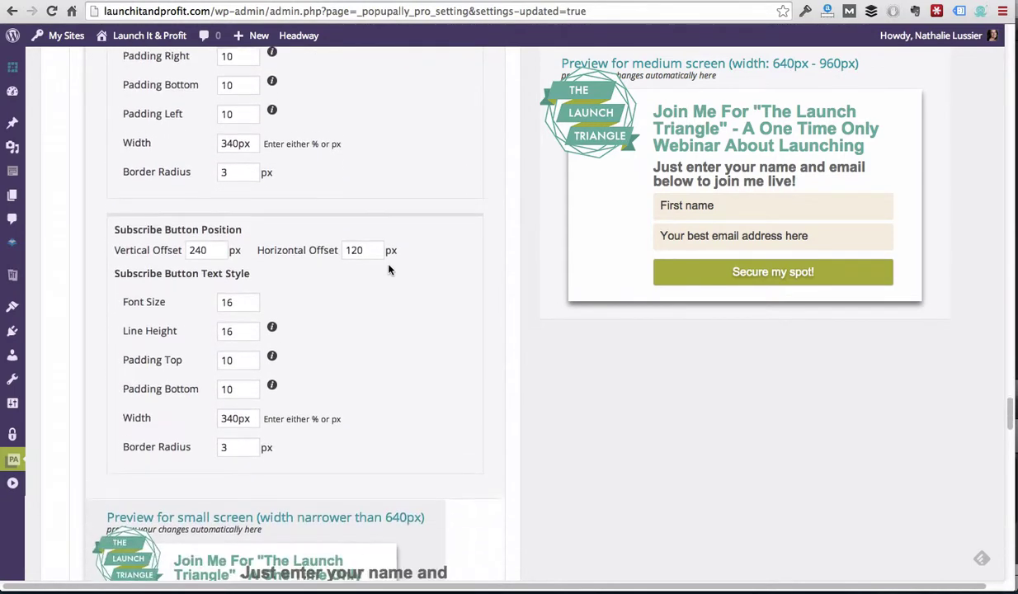
scroll(388, 268, "down", 1)
left_click(236, 293)
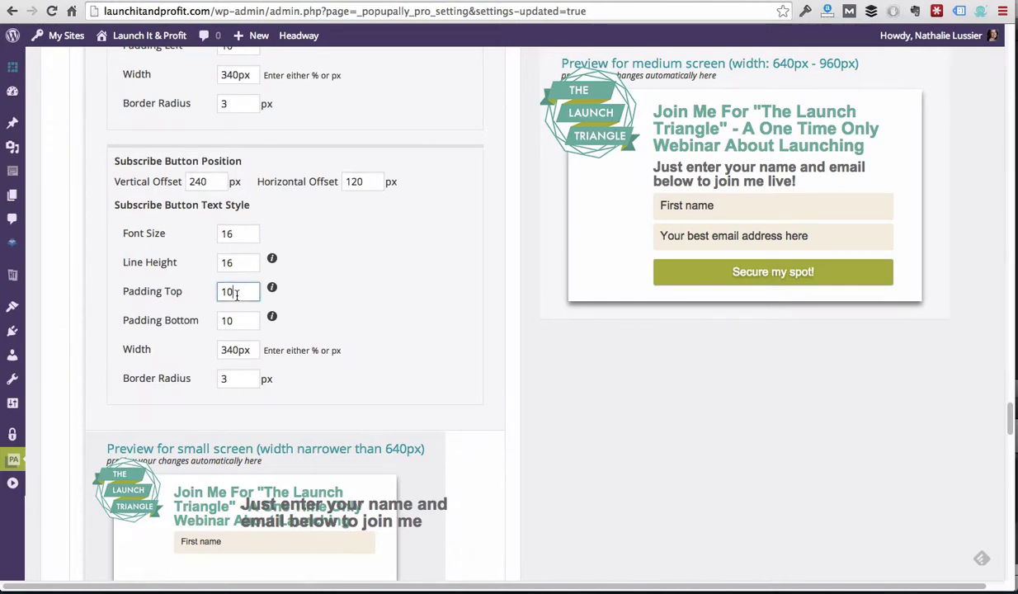
key("BackSpace")
type("2")
left_click(246, 321)
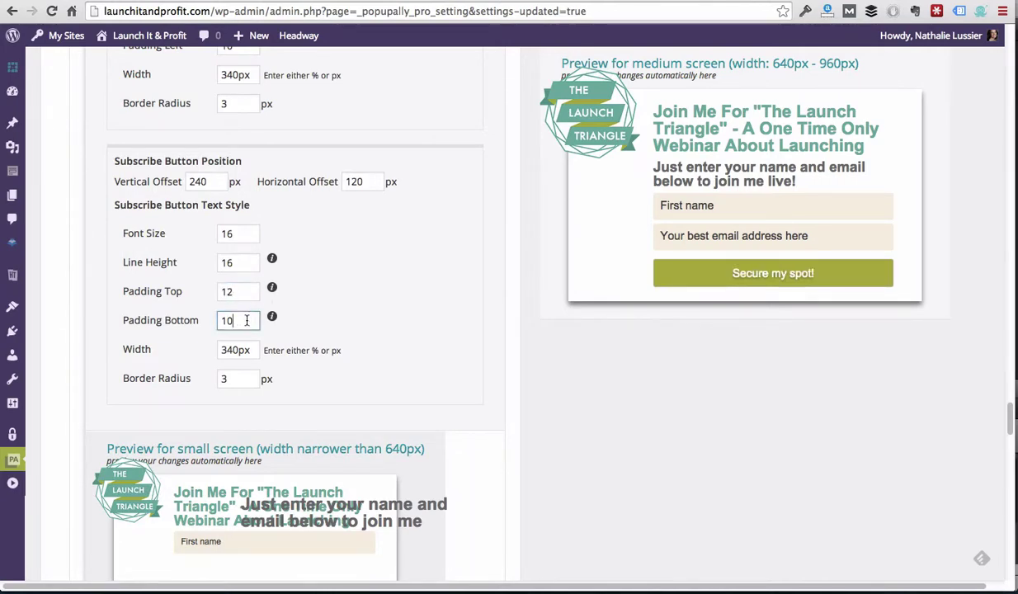
key("BackSpace")
type("2")
left_click(498, 266)
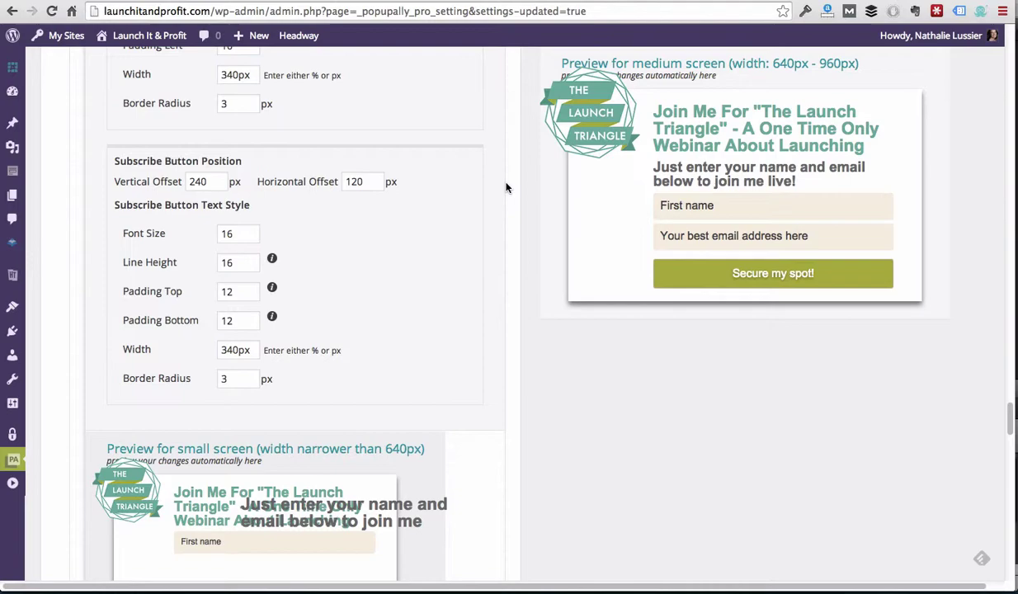
- Set Text Box 1's vertical offset to 80 px in the small-screen customization
scroll(507, 187, "down", 5)
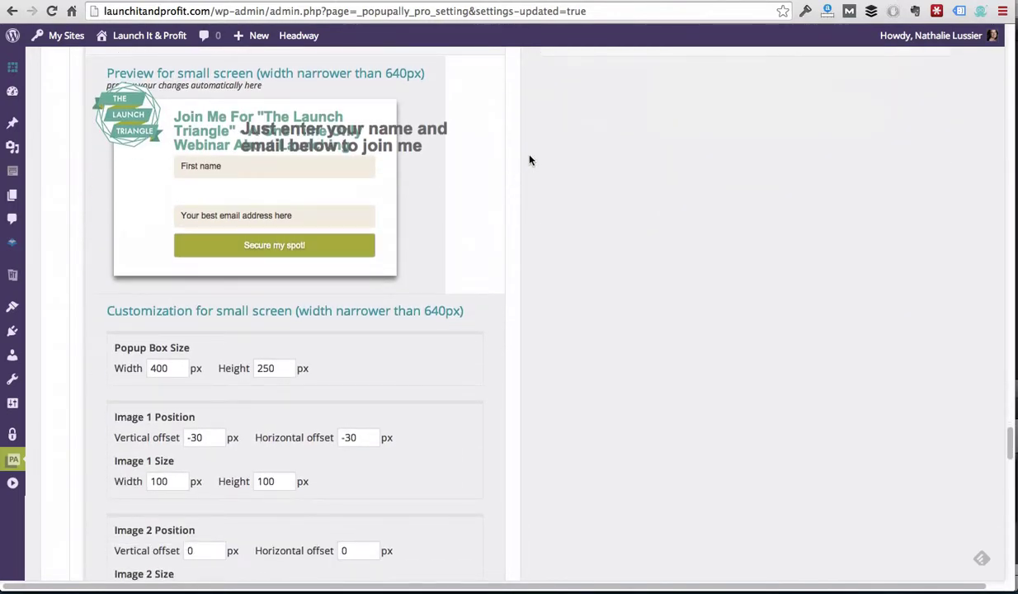
scroll(530, 160, "down", 3)
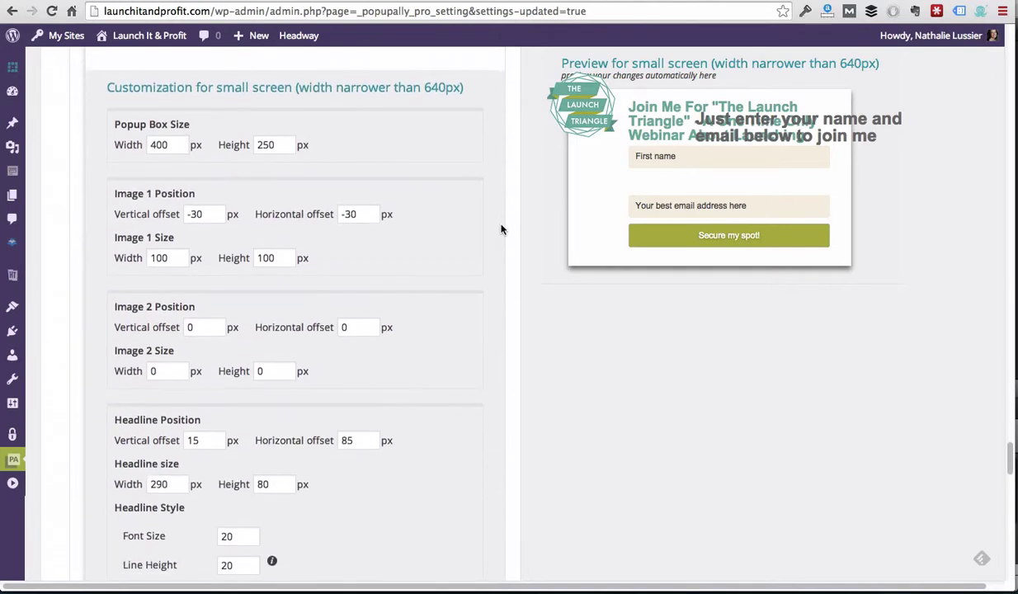
scroll(501, 230, "down", 1)
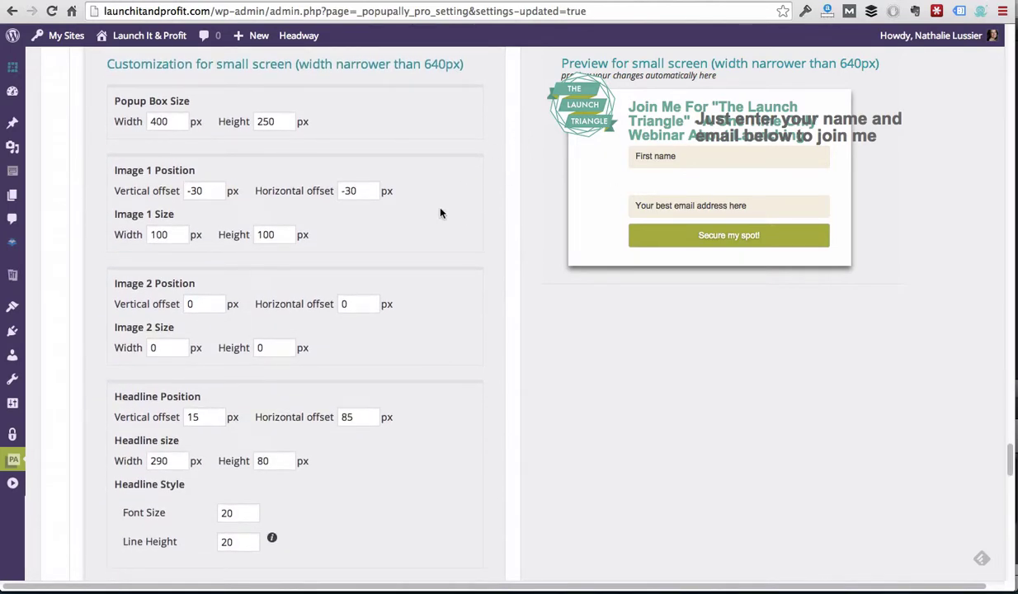
scroll(440, 213, "down", 2)
scroll(441, 213, "down", 4)
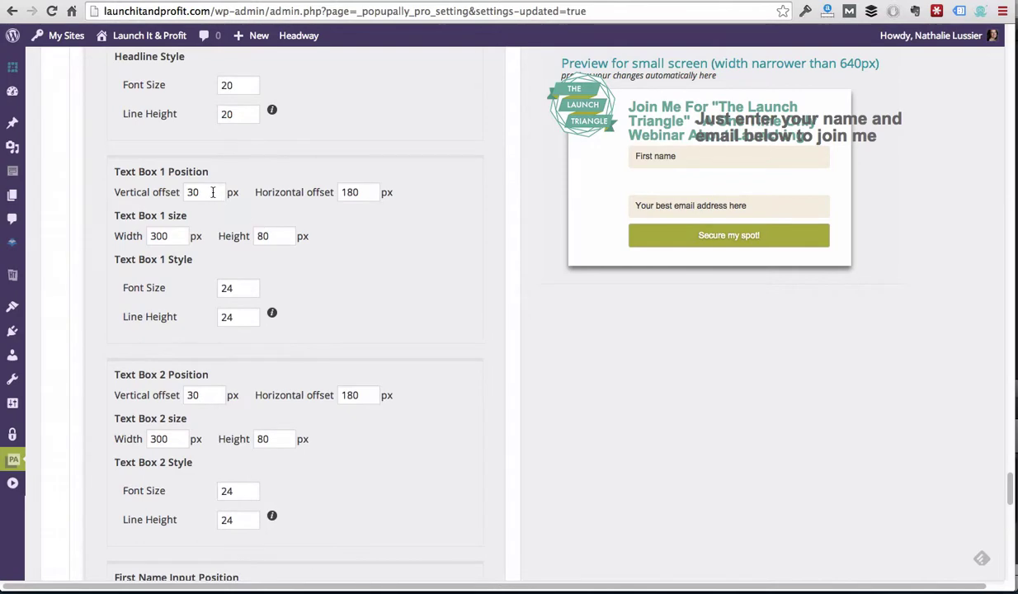
left_click(213, 193)
key("BackSpace")
key("BackSpace")
type("80")
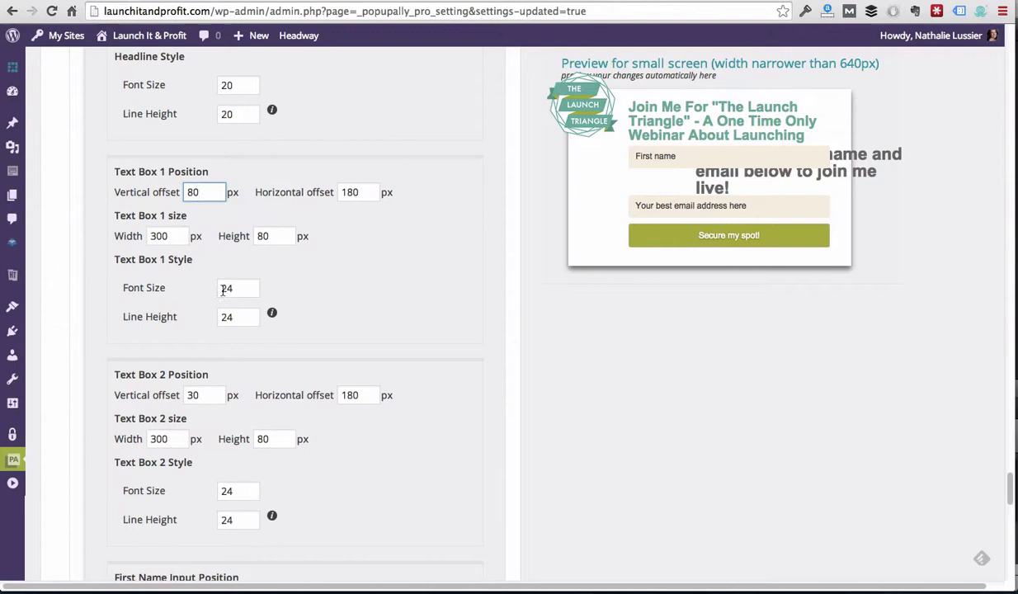
- Set both the font size and the line height of the small-screen Text Box 1 to 16
left_click(234, 276)
key("BackSpace")
key("BackSpace")
type("16")
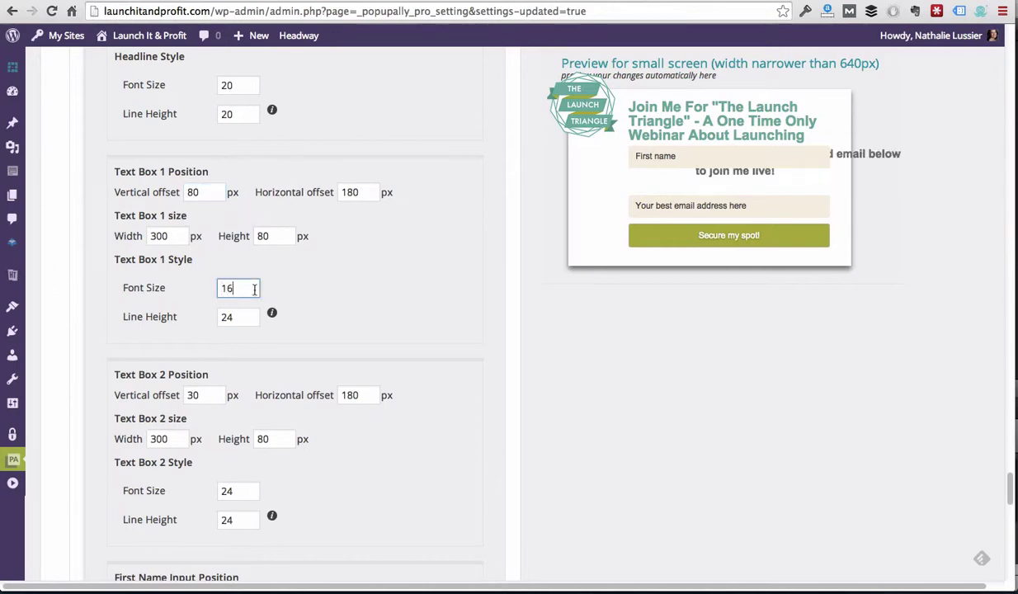
left_click(235, 316)
key("BackSpace")
key("BackSpace")
type("16")
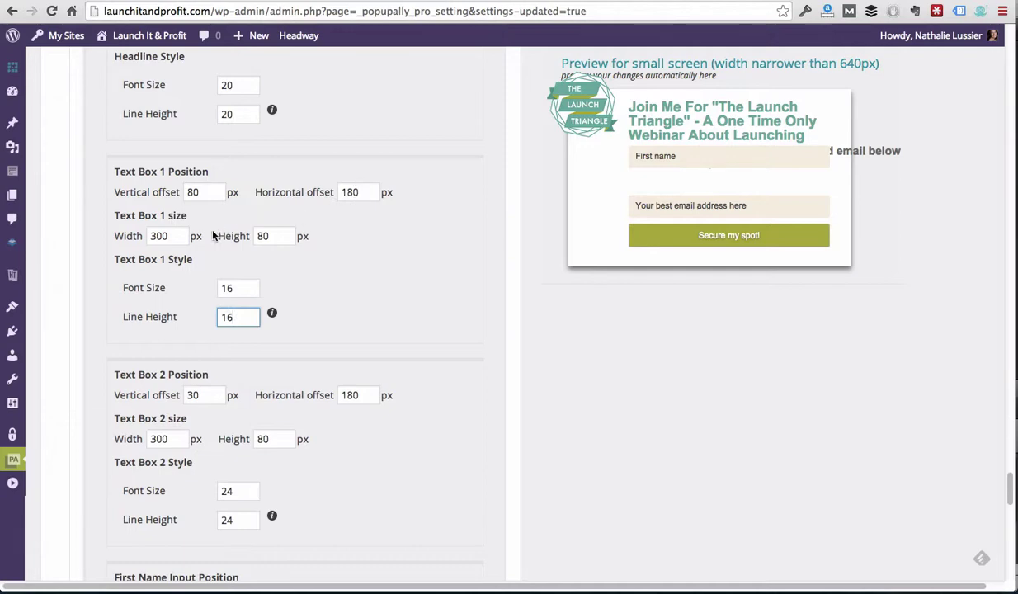
- Move the small-screen First Name input down to a vertical offset of 115 px, just above the email input
scroll(346, 347, "down", 5)
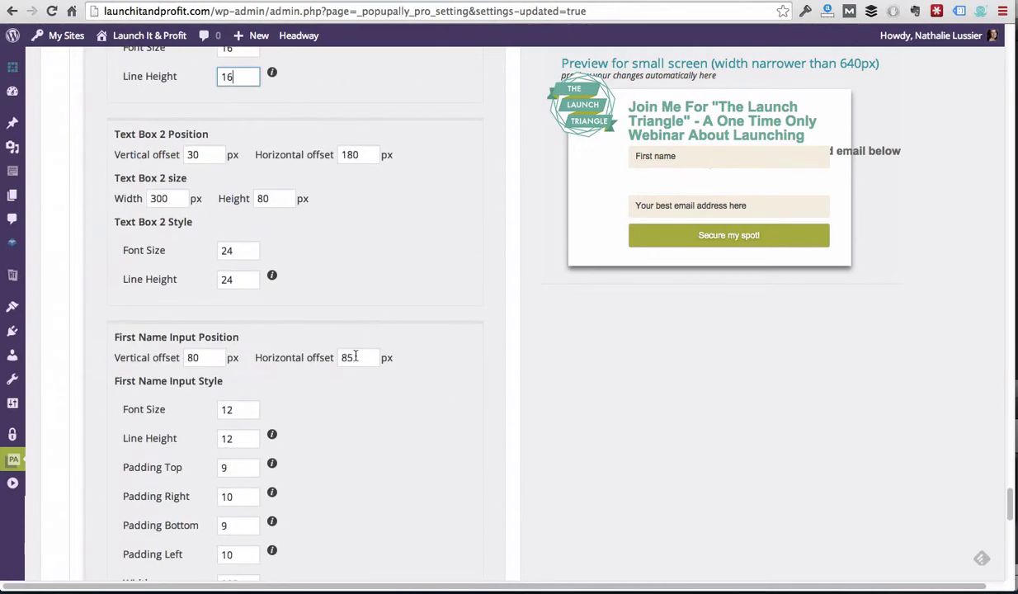
left_click(206, 357)
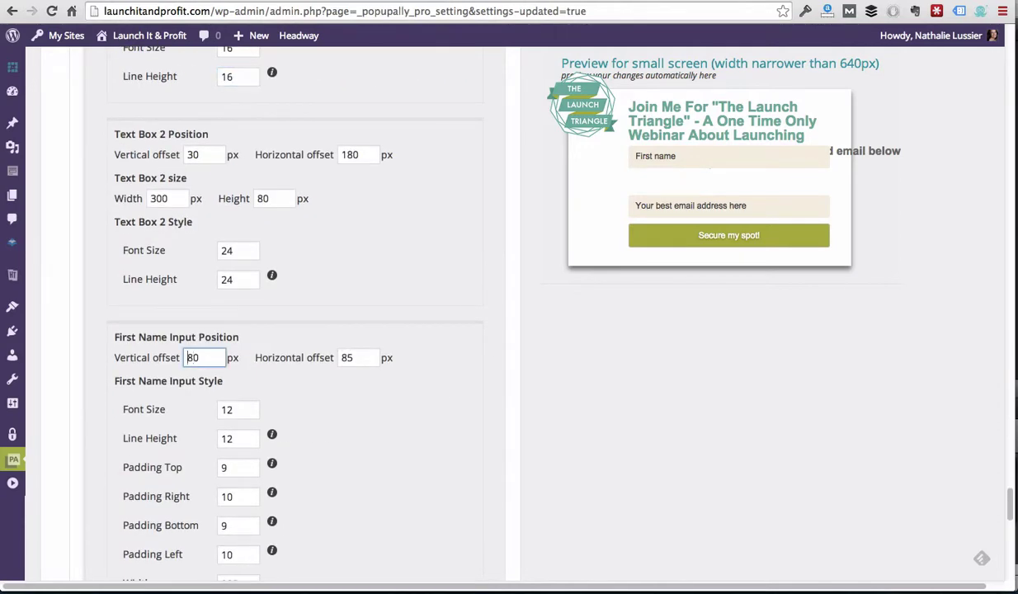
type("1")
key("Delete")
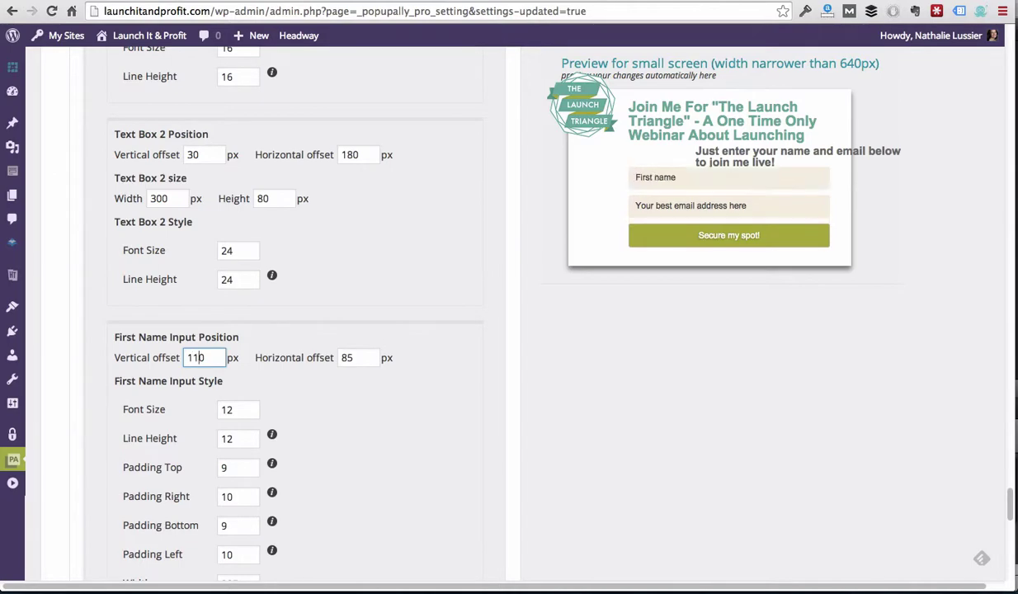
key("Delete")
type("15")
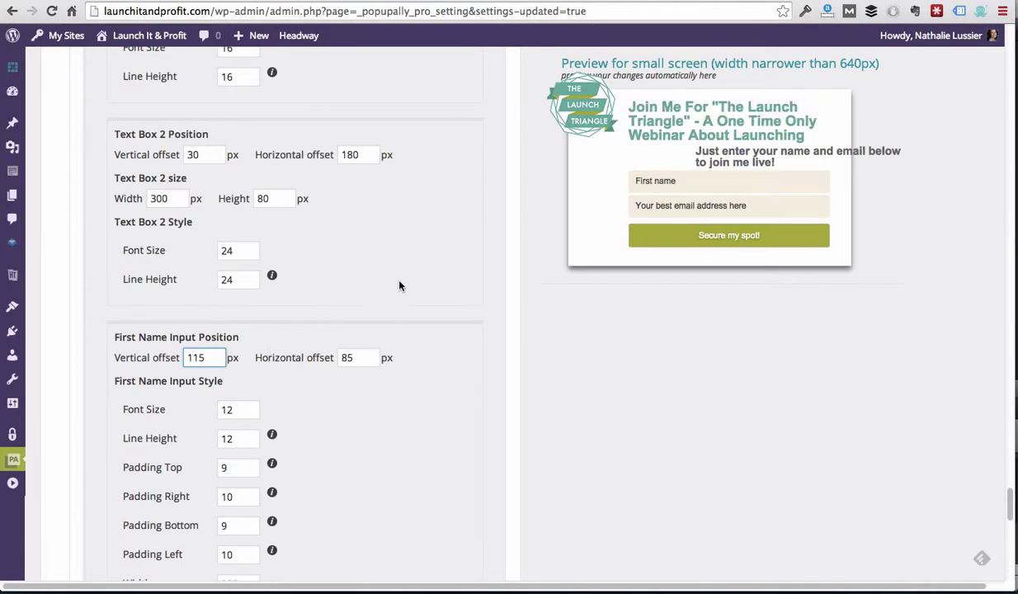
- Set the small-screen Text Box 1's horizontal offset to 85 px to align it with the input fields
scroll(399, 286, "up", 5)
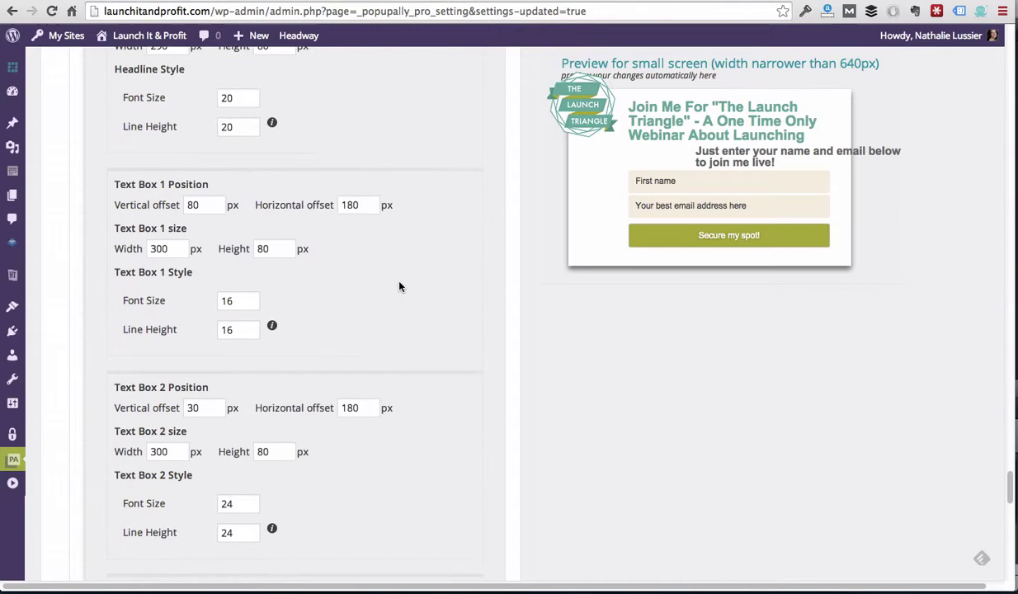
scroll(400, 287, "up", 1)
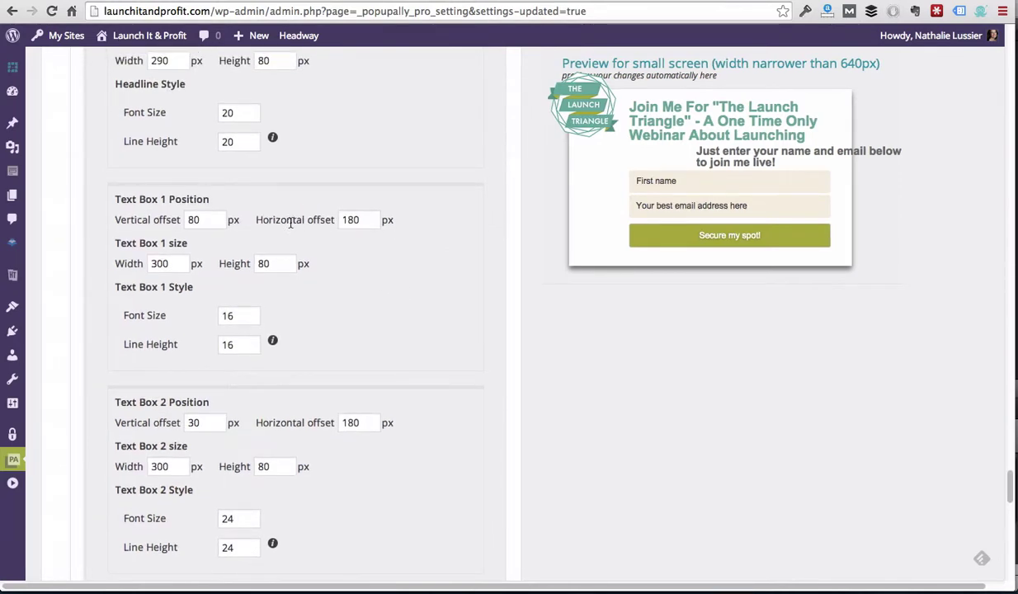
scroll(267, 216, "up", 1)
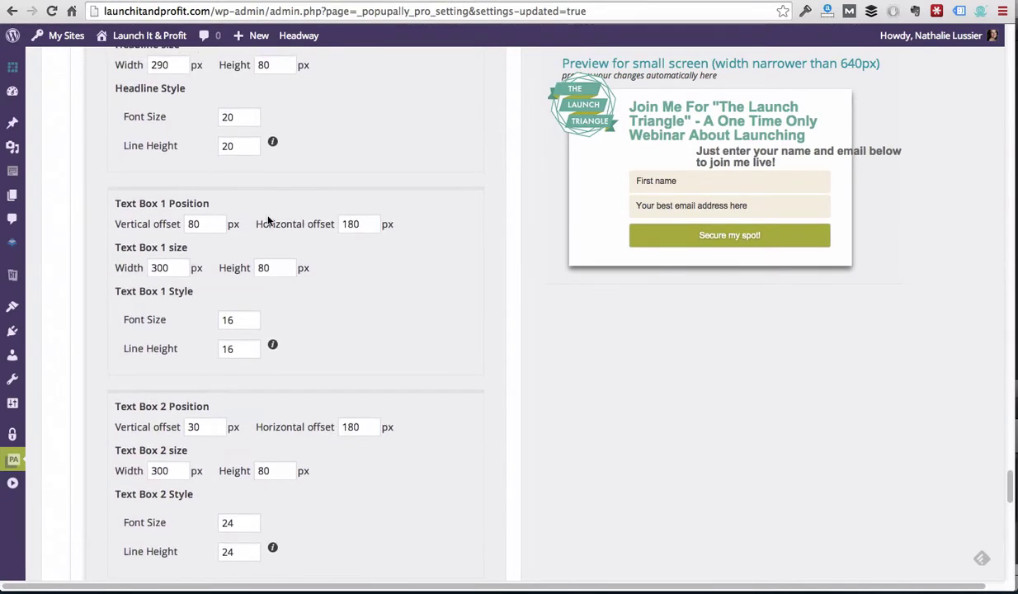
left_click(353, 224)
key("BackSpace")
type("3")
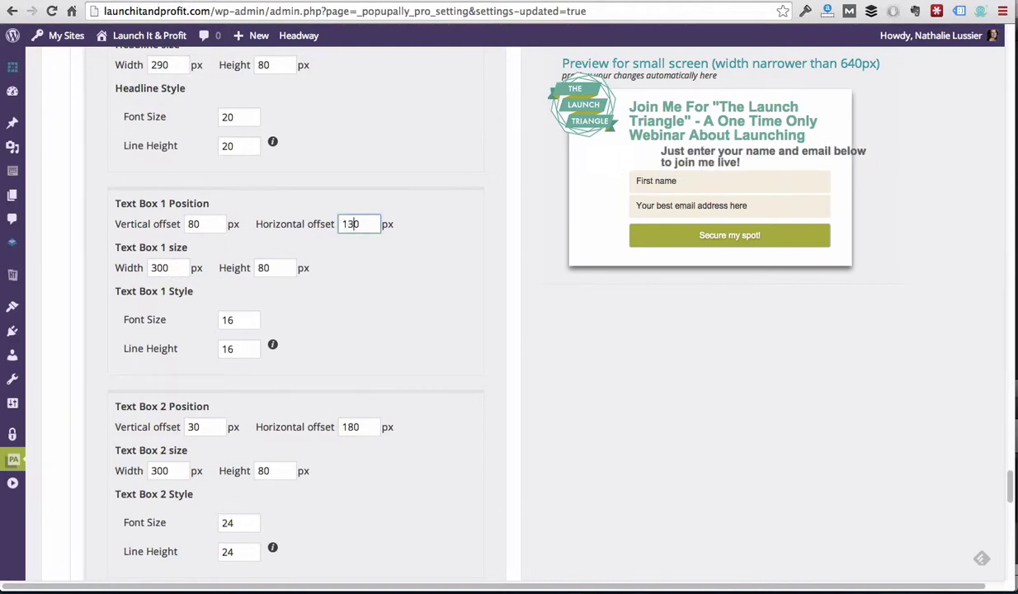
key("BackSpace")
key("BackSpace")
key("BackSpace")
type("85")
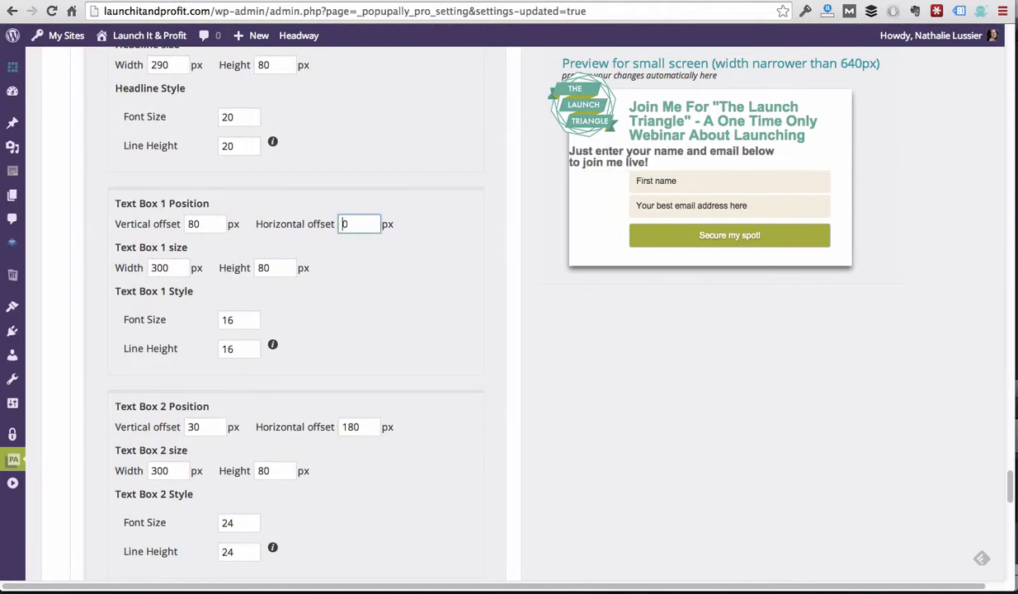
- Set the font size of the small-screen subscribe button's text to 18
scroll(499, 269, "down", 10)
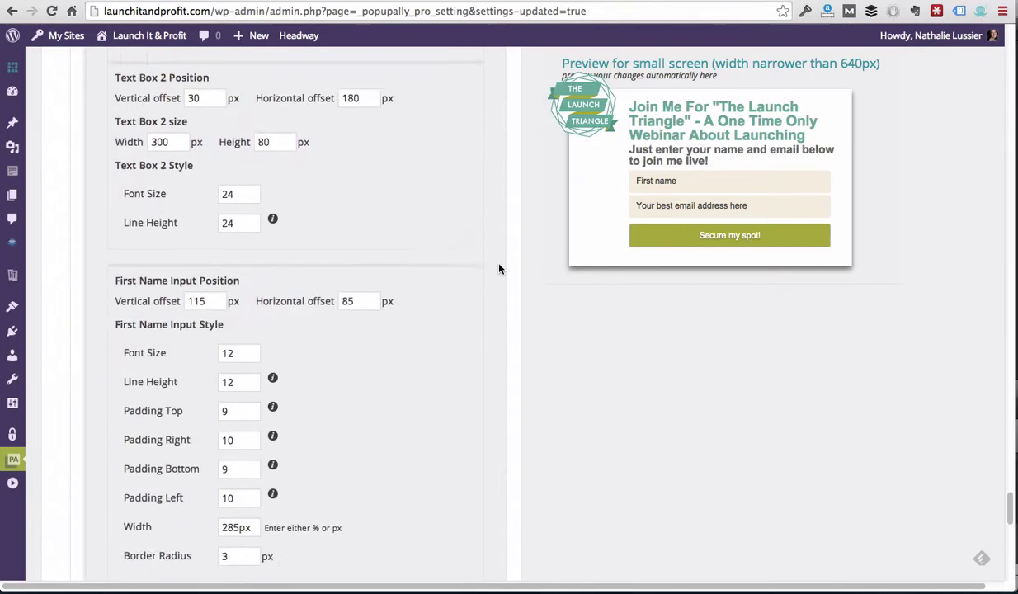
scroll(499, 269, "down", 10)
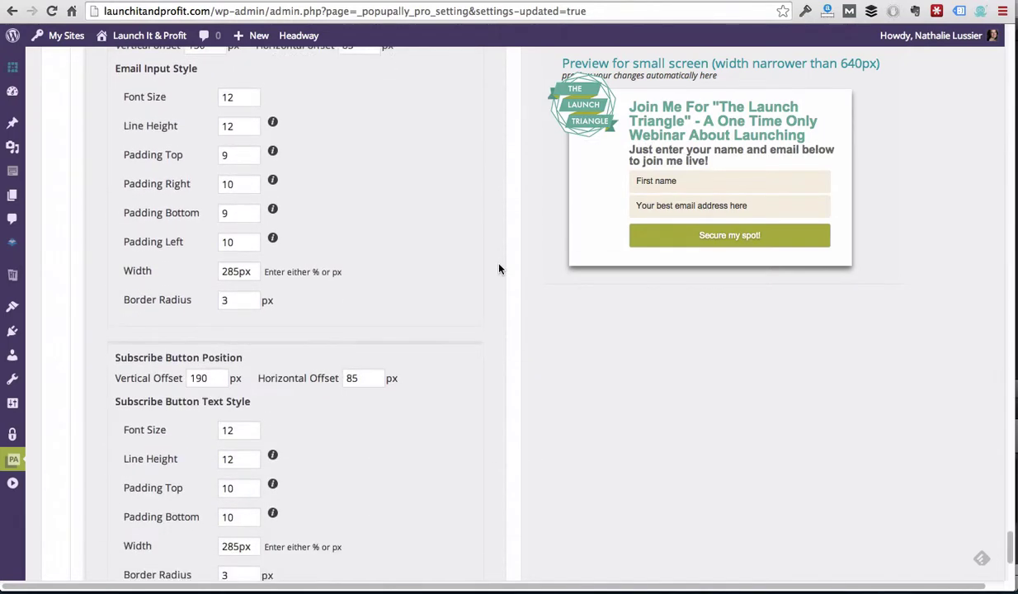
scroll(500, 268, "down", 2)
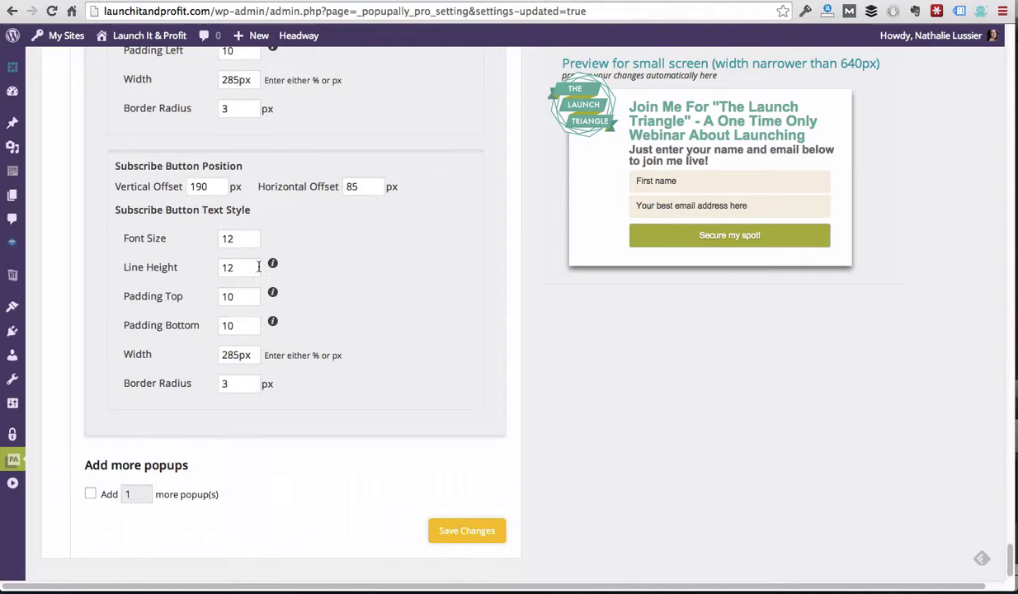
left_click(235, 238)
key("BackSpace")
type("8")
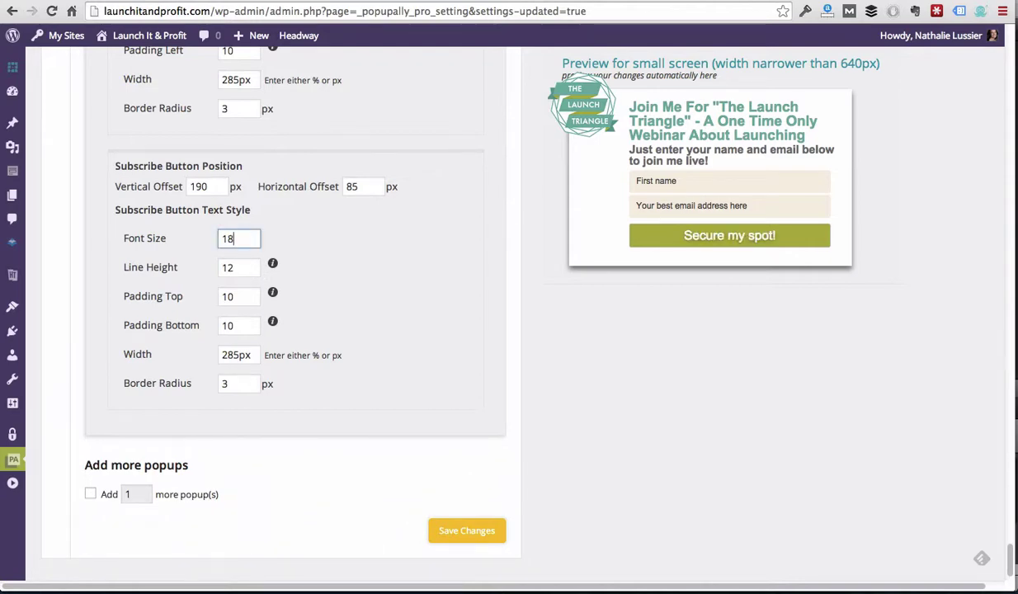
- Set the small-screen subscribe button's top and bottom padding to 12 and save the popup settings
left_click(245, 295)
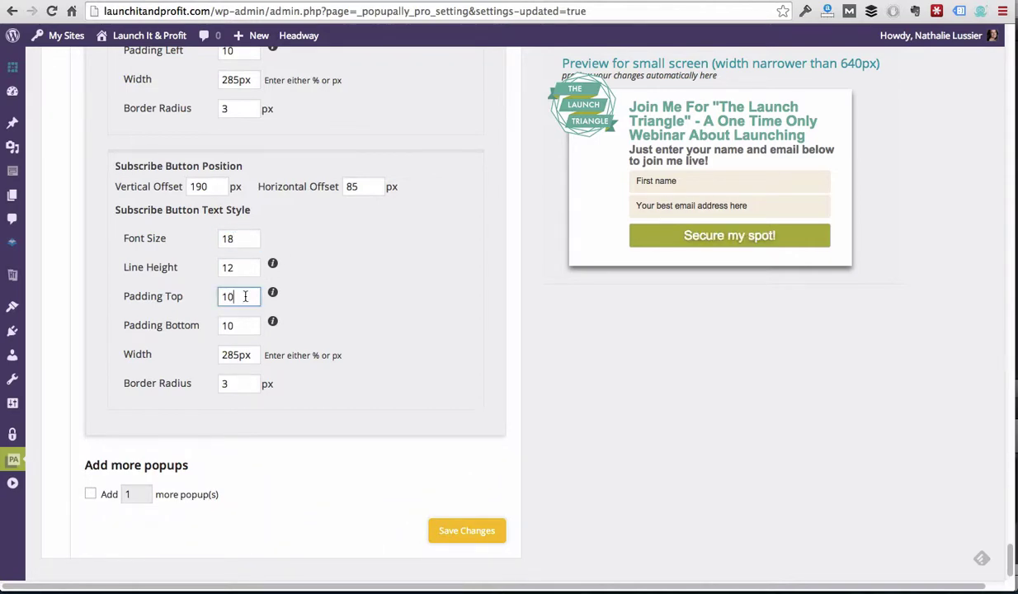
key("BackSpace")
type("2")
left_click(244, 319)
key("BackSpace")
type("2")
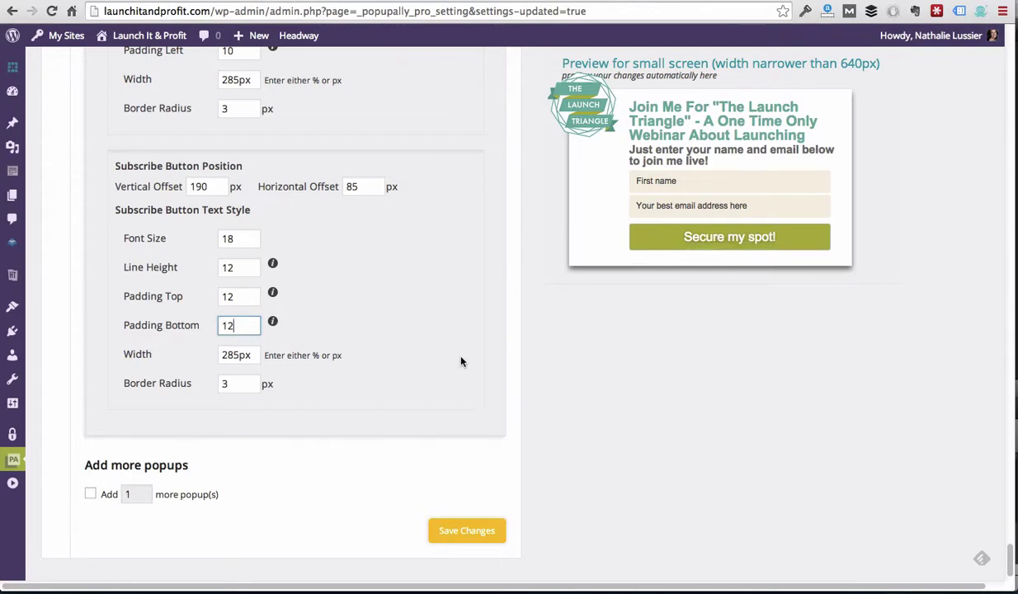
left_click(506, 357)
left_click(473, 528)
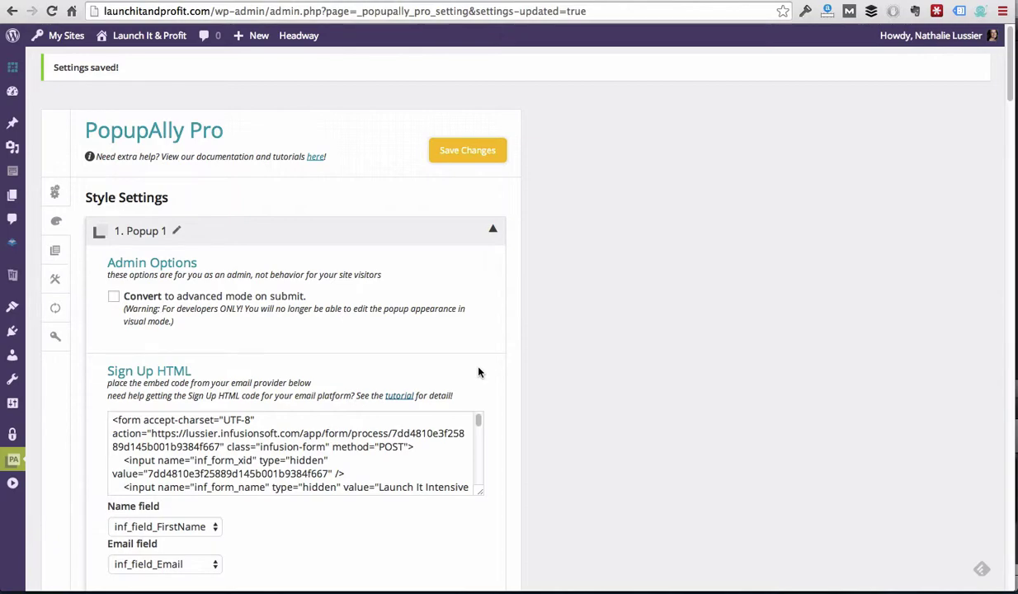
- Show Popup 1's responsive layout customization again and review the saved medium-screen layout in its preview
scroll(567, 304, "down", 5)
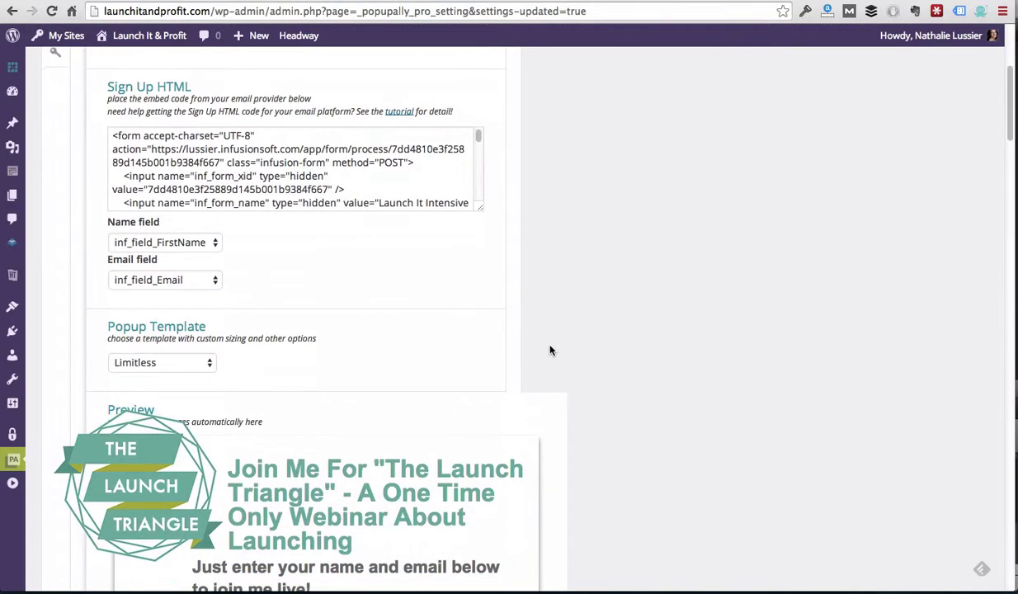
scroll(551, 351, "down", 11)
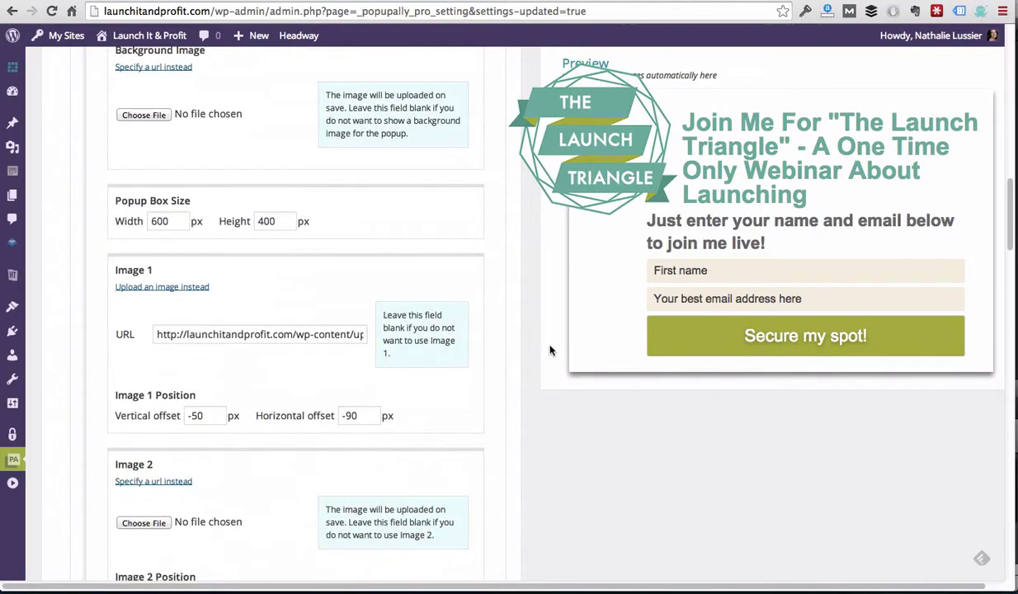
scroll(551, 351, "down", 2)
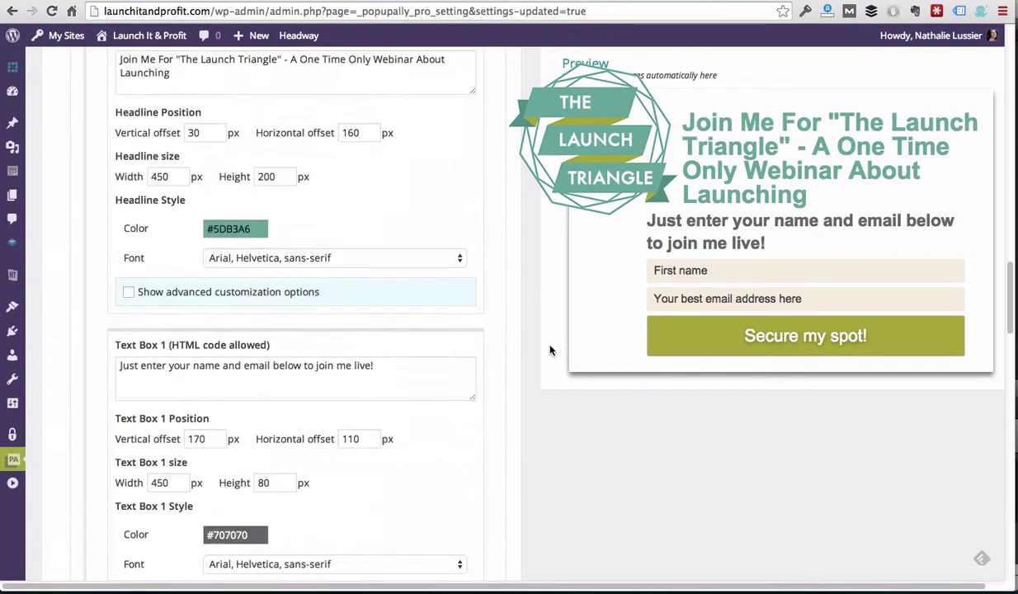
scroll(545, 346, "down", 5)
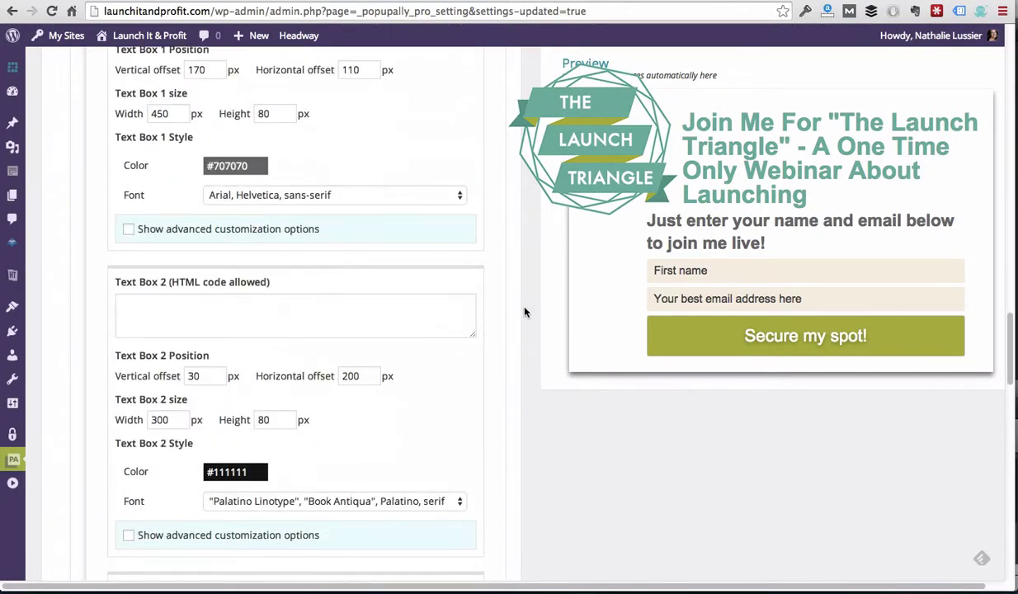
scroll(525, 312, "down", 10)
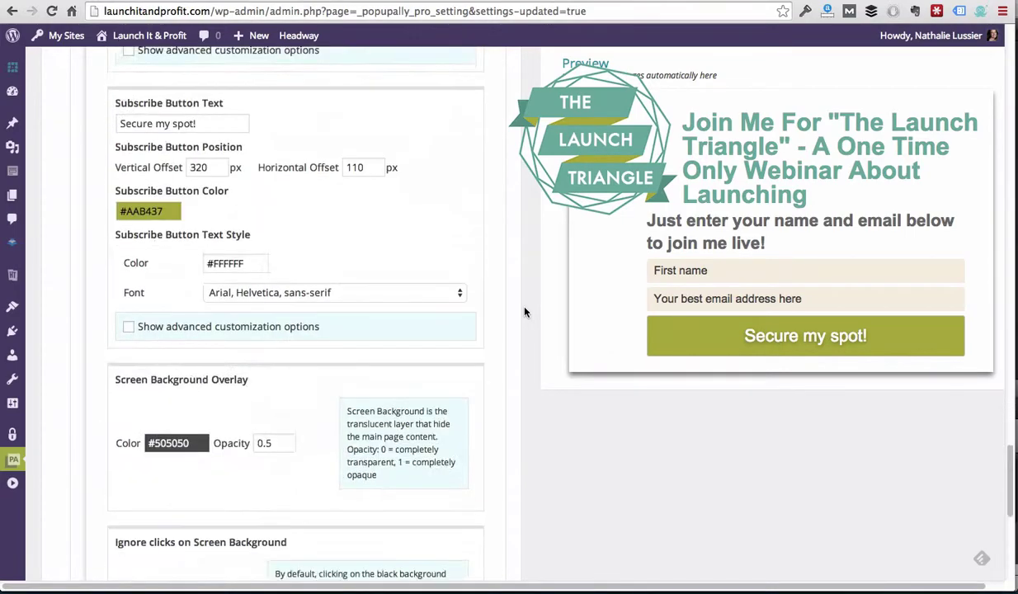
scroll(525, 311, "down", 6)
left_click(371, 392)
scroll(256, 164, "down", 3)
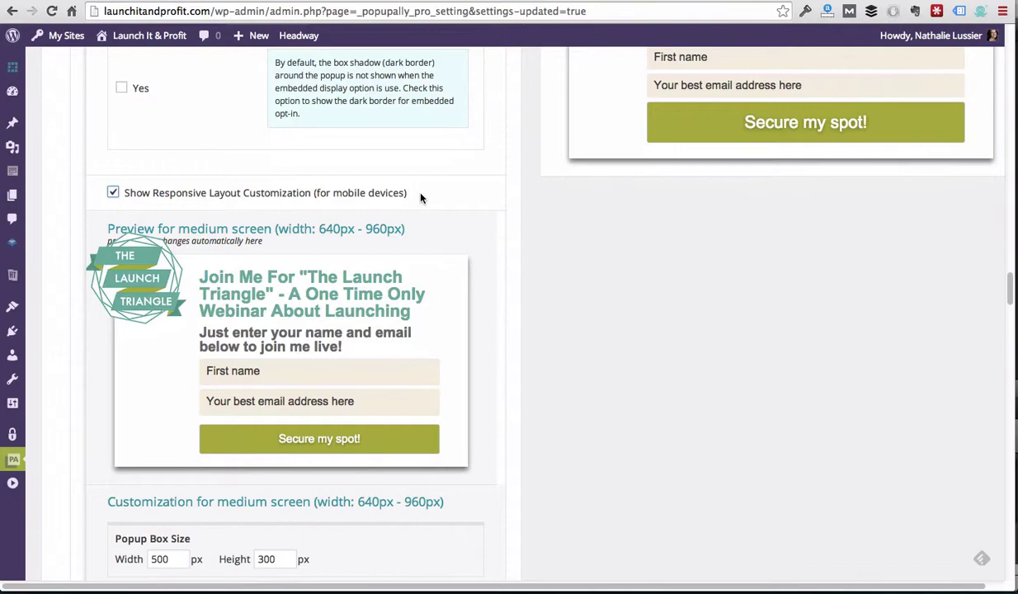
scroll(421, 198, "down", 5)
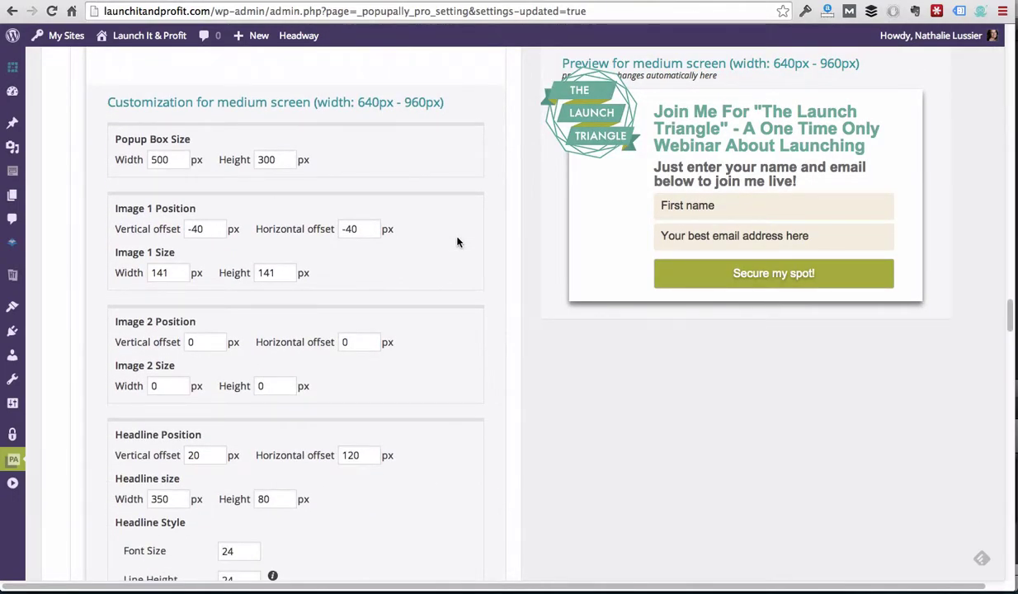